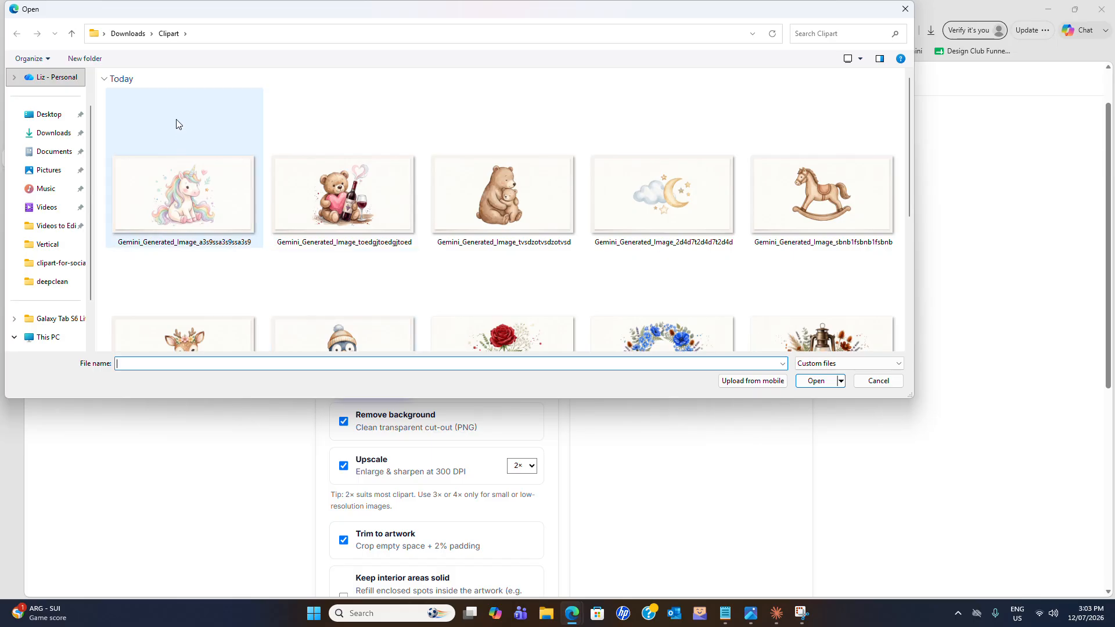
Select the dark bouquet, birdhouse, feather and lantern images in the Clipart folder for upload.
click(215, 220)
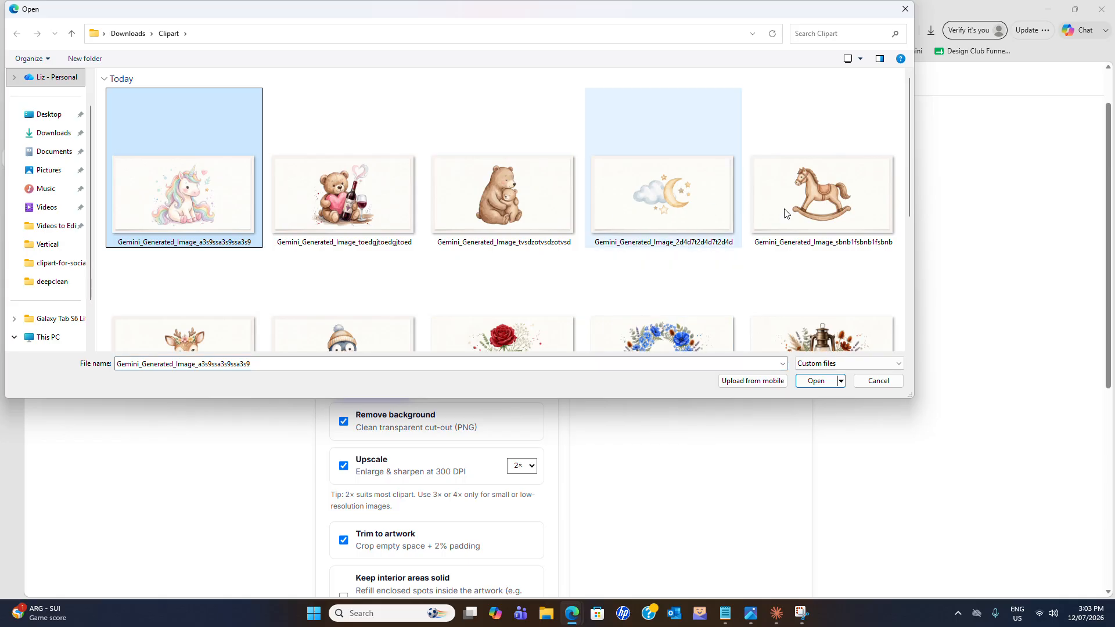
scroll(755, 262, down, 1)
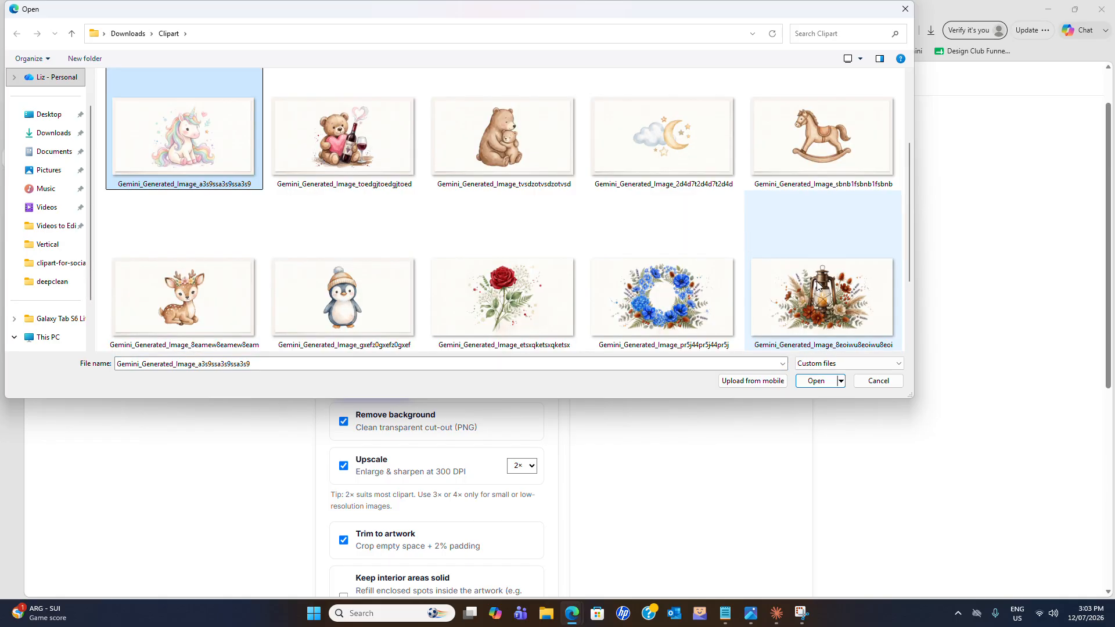
scroll(795, 290, down, 5)
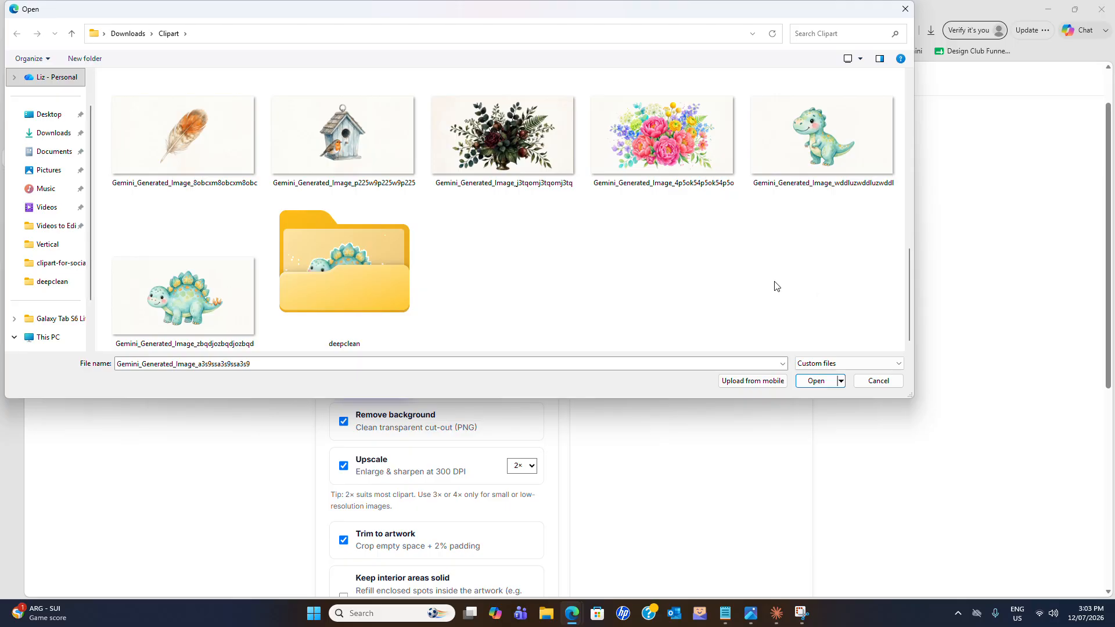
click(499, 145)
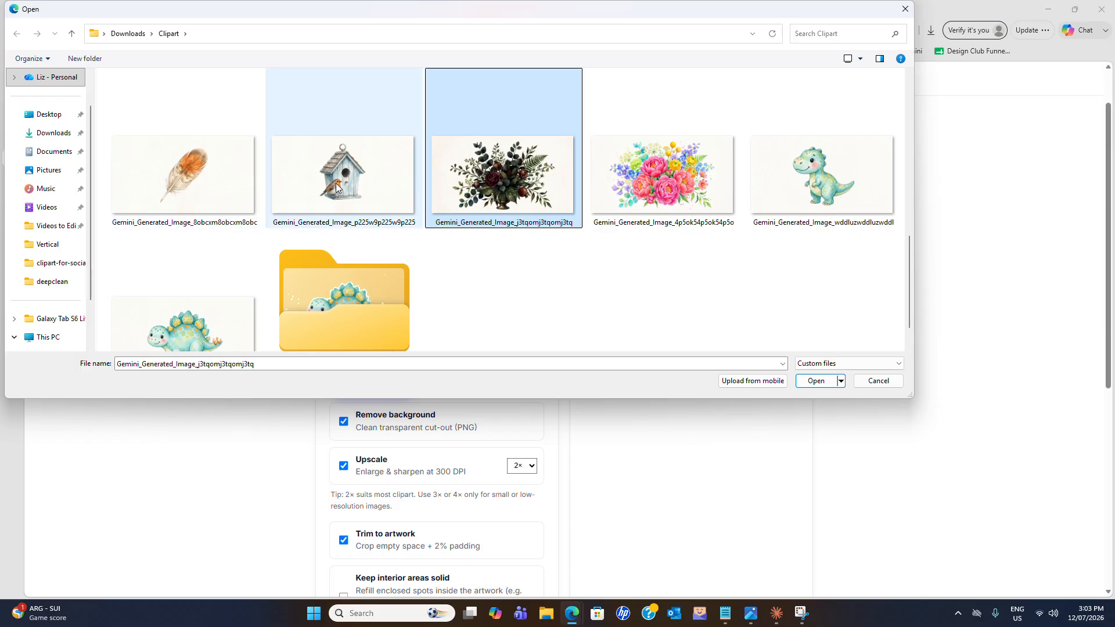
shift+click(211, 168)
scroll(238, 156, up, 2)
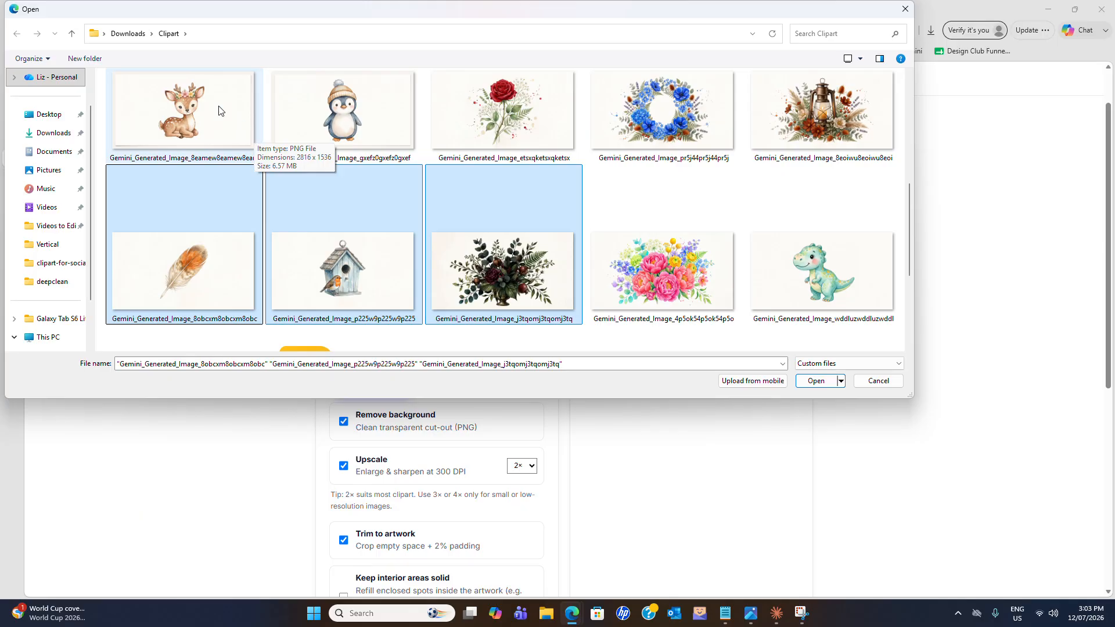
ctrl+click(804, 146)
scroll(711, 215, up, 2)
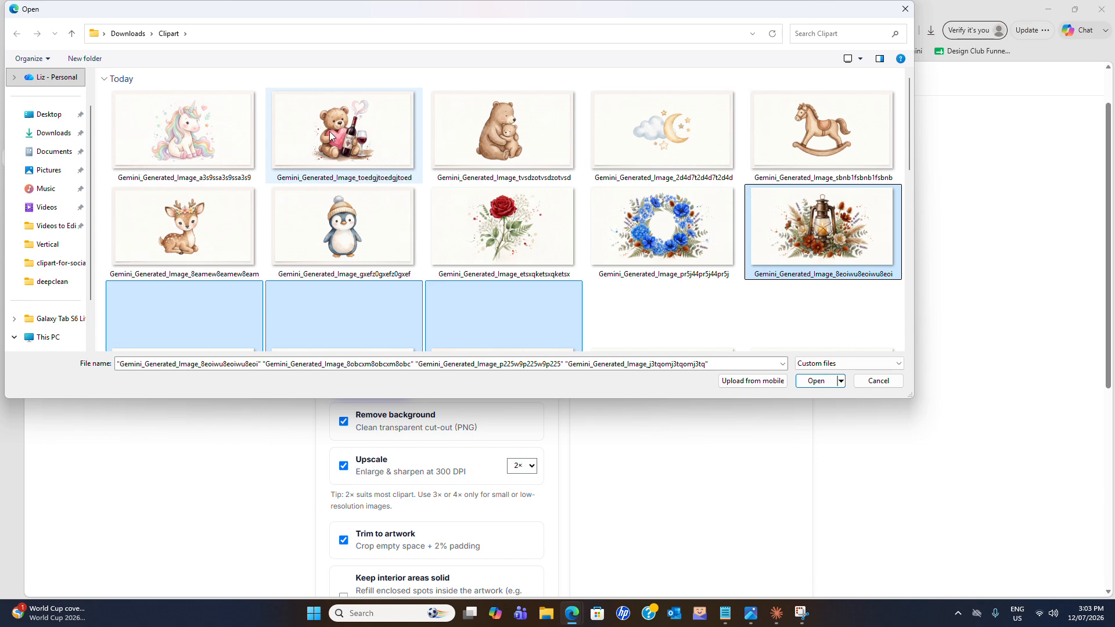
Add the wine teddy, unicorn, deer and hugging bears images to the selection and load all eight.
ctrl+click(330, 136)
ctrl+click(204, 137)
ctrl+click(196, 203)
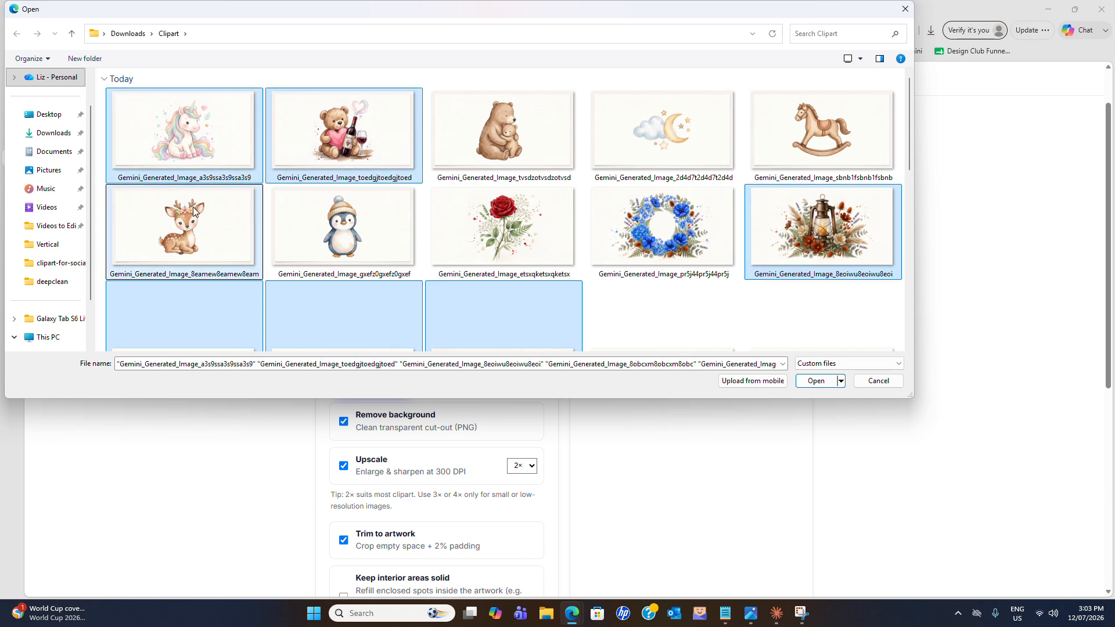
ctrl+click(524, 158)
click(816, 381)
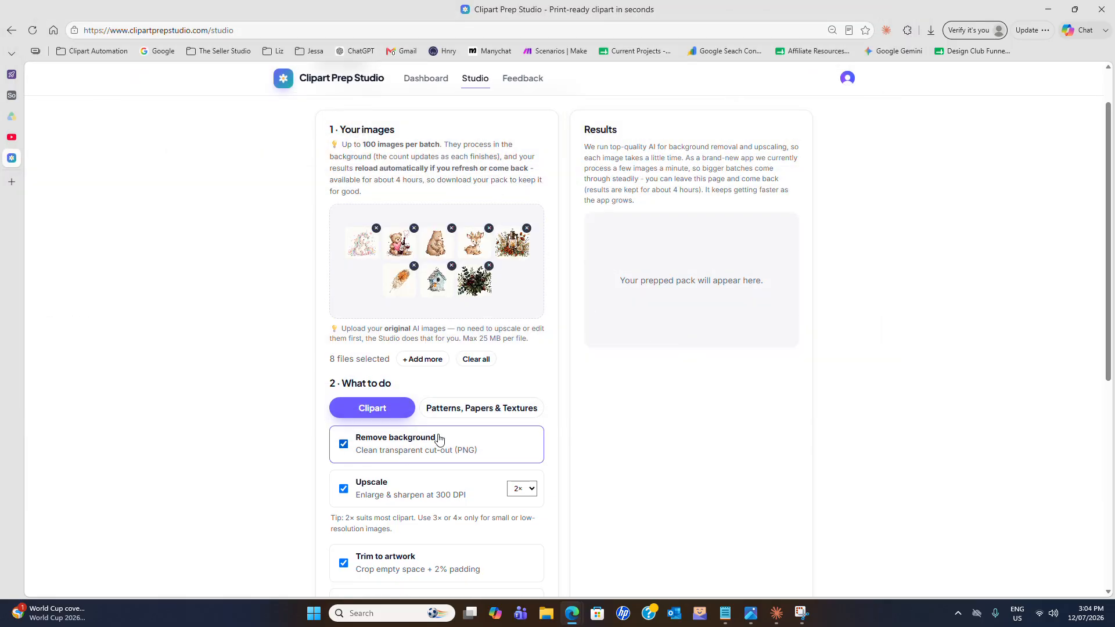
Set the rename prefix to test and start prepping the eight images.
scroll(404, 391, up, 1)
scroll(348, 376, down, 1)
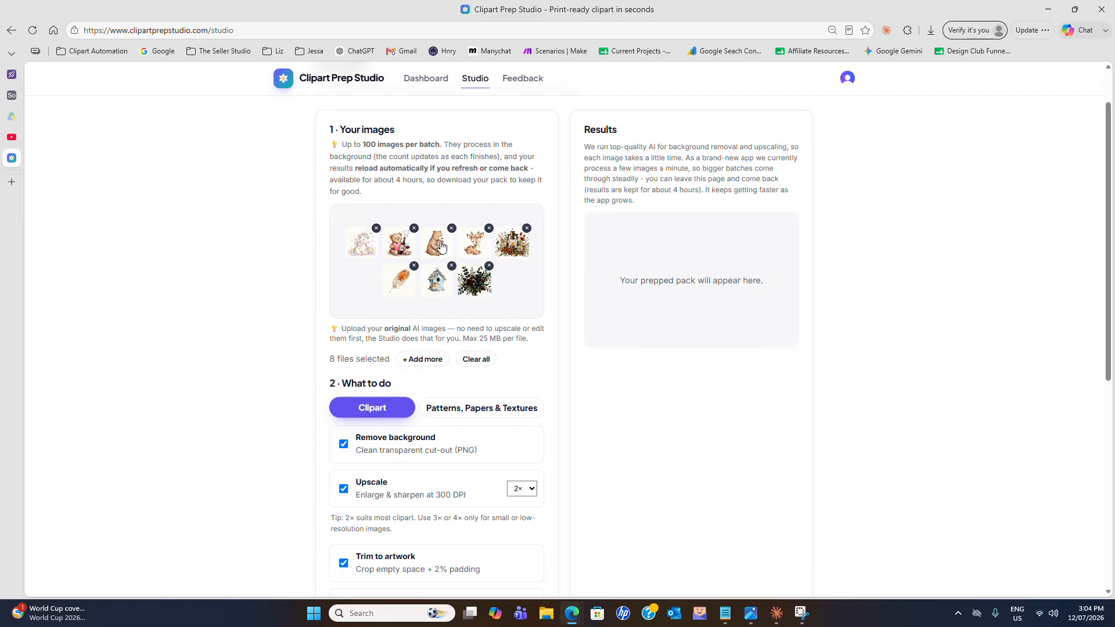
scroll(465, 381, down, 2)
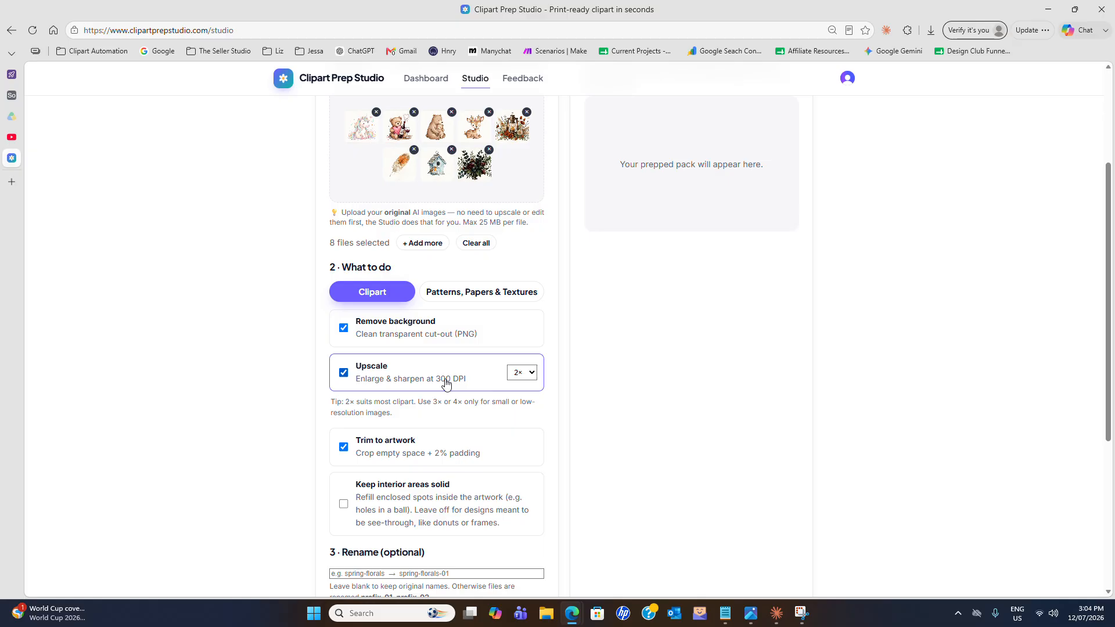
scroll(406, 386, up, 1)
scroll(362, 391, down, 1)
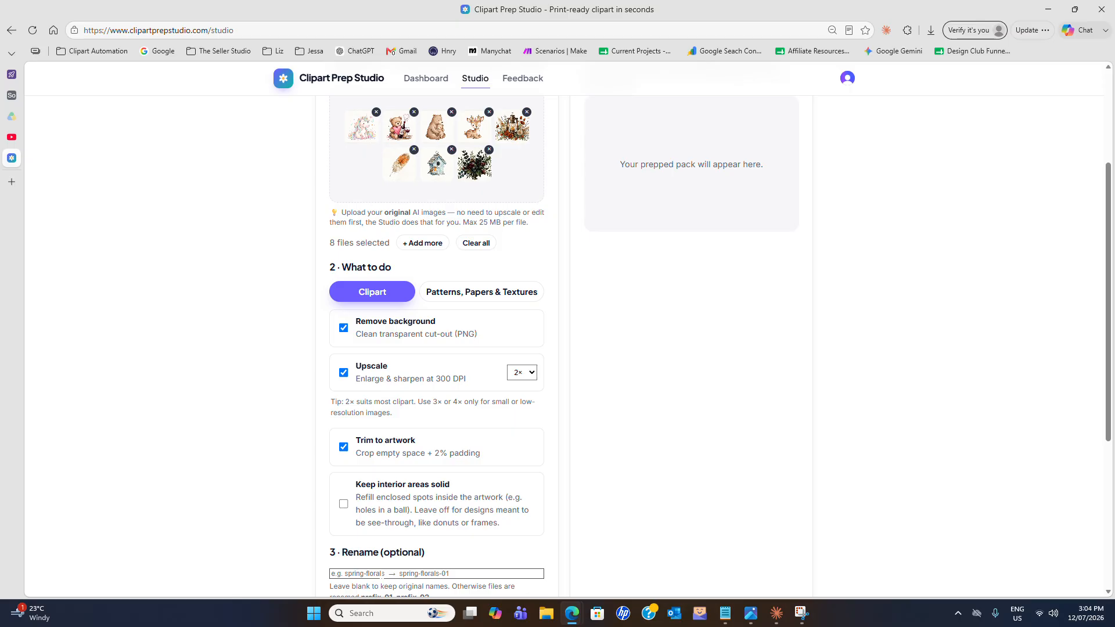
click(382, 574)
text(test)
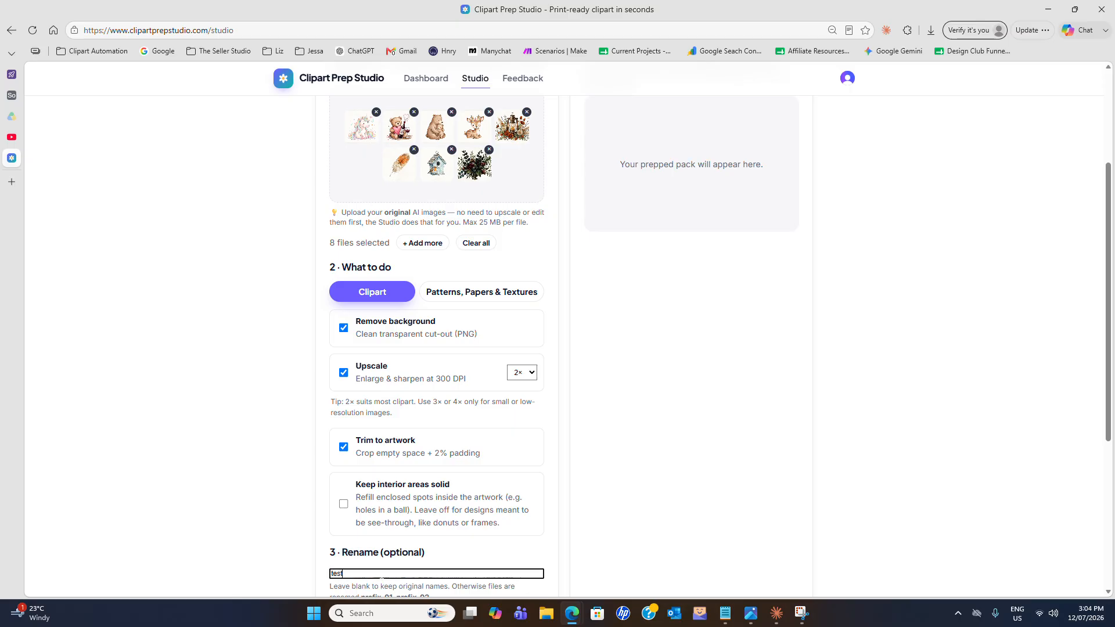
scroll(511, 493, down, 1)
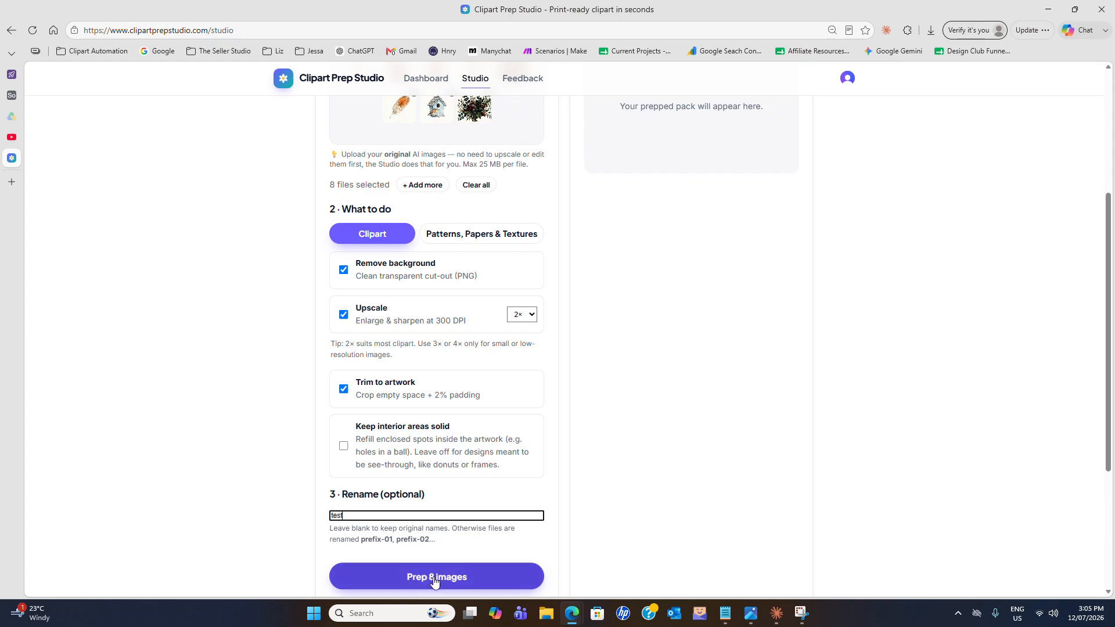
click(454, 581)
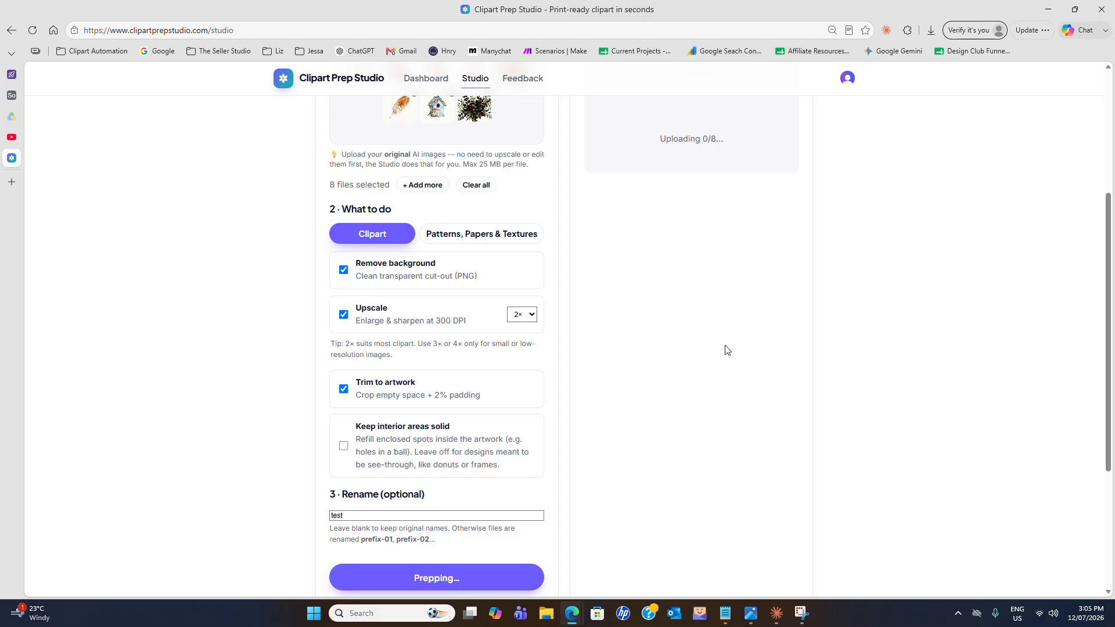
Preview the unicorn result test-01.png on white and black backgrounds.
scroll(734, 348, up, 1)
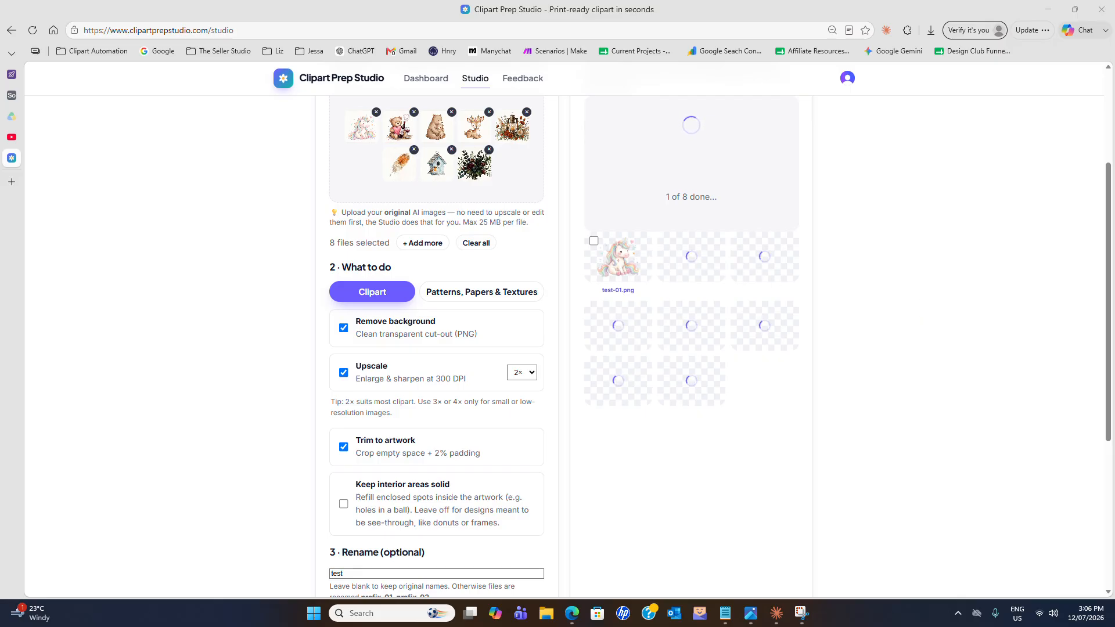
click(618, 258)
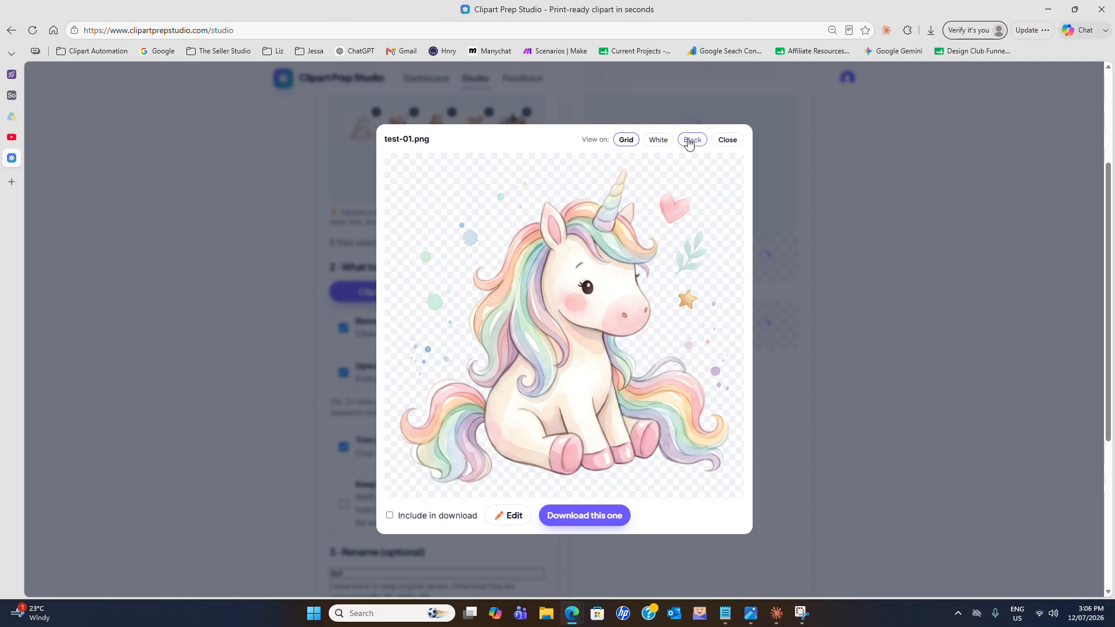
click(659, 144)
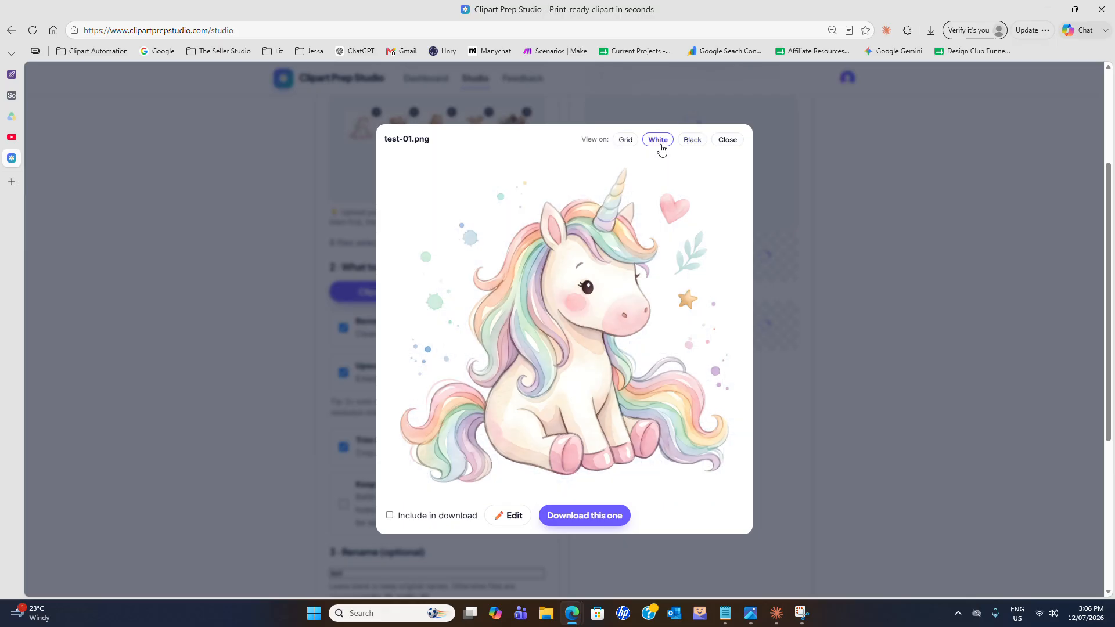
click(697, 143)
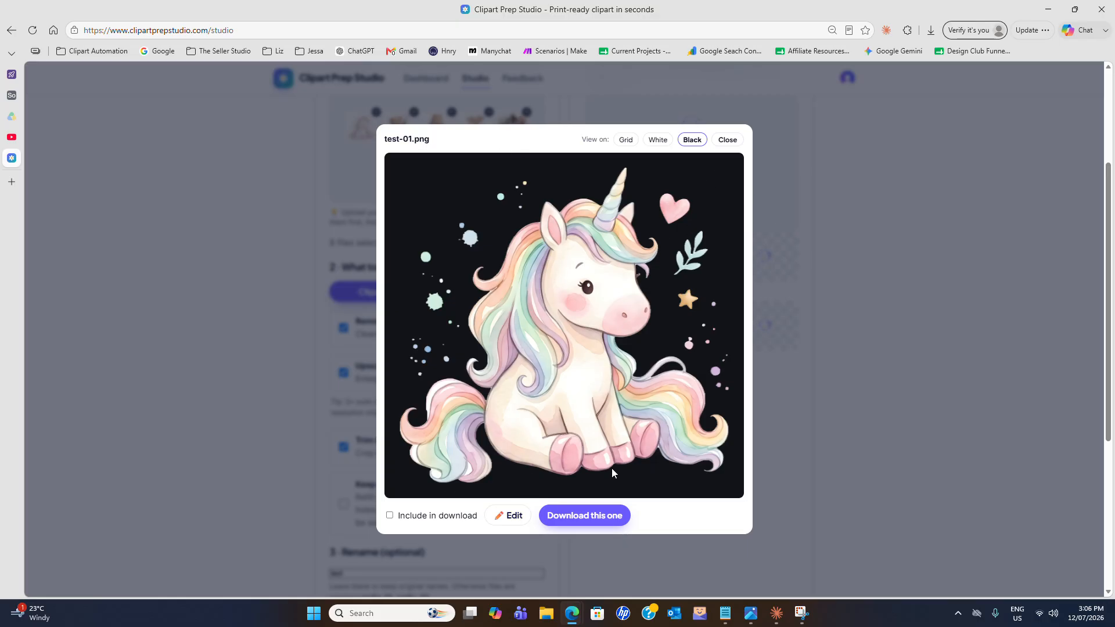
Edit the unicorn image on a black view and draw a freehand selection outline closely around its body, mane, horn and tail.
click(511, 522)
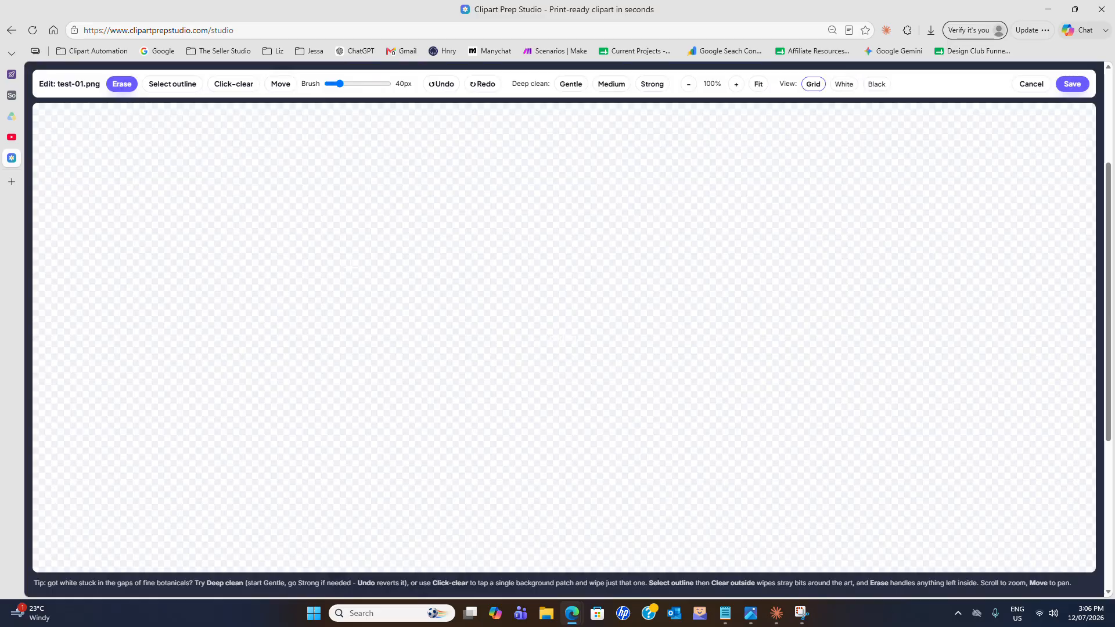
click(877, 89)
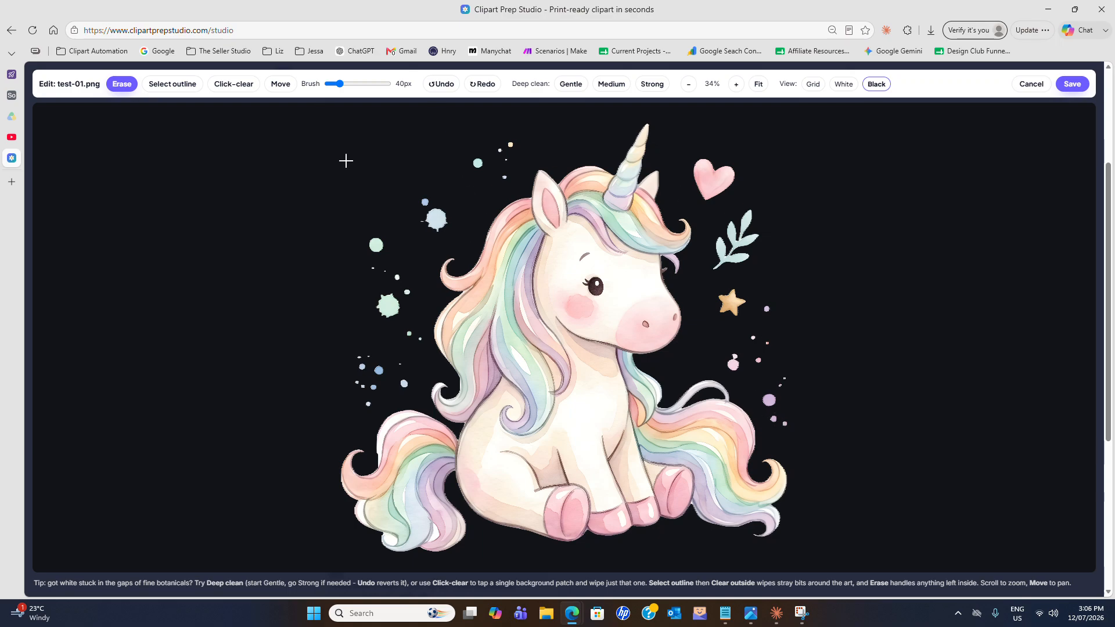
click(170, 87)
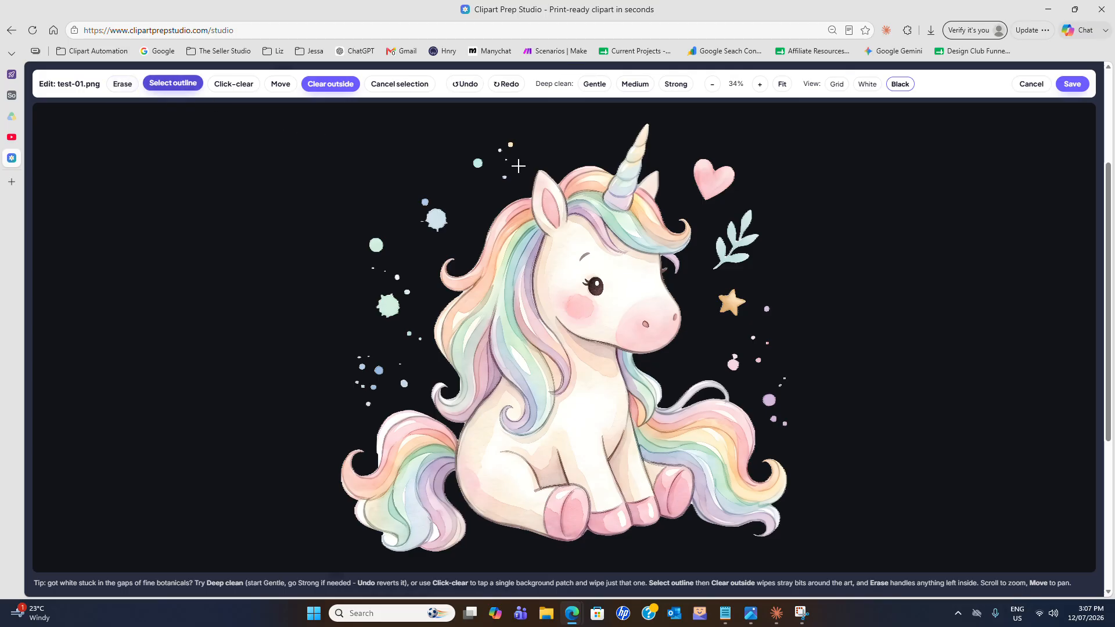
mouse_move(570, 138)
mouse_down()
mouse_move(542, 147)
mouse_move(510, 193)
mouse_up()
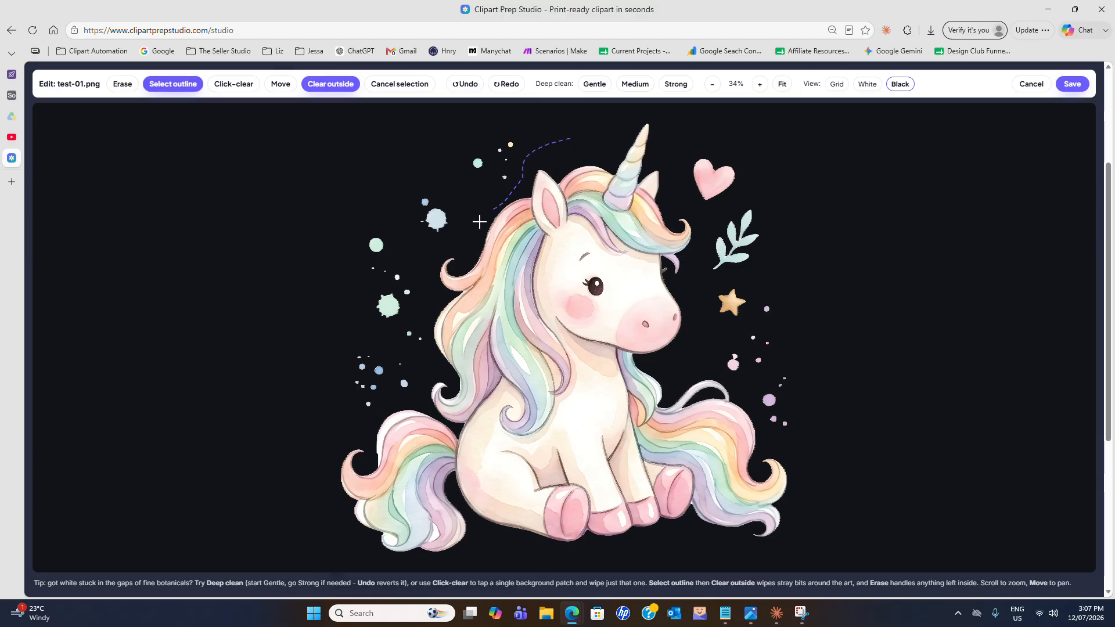
mouse_move(454, 251)
mouse_down()
mouse_move(433, 258)
mouse_move(419, 285)
mouse_move(427, 378)
mouse_move(332, 456)
mouse_up()
drag(409, 561, 499, 540)
mouse_move(570, 553)
mouse_down()
mouse_move(690, 532)
mouse_move(765, 543)
mouse_up()
mouse_move(803, 519)
mouse_down()
mouse_move(814, 474)
mouse_move(728, 378)
mouse_move(710, 340)
mouse_move(702, 213)
mouse_move(679, 199)
mouse_move(679, 126)
mouse_move(629, 109)
mouse_move(571, 137)
mouse_up()
Clear everything outside the unicorn outline, save the edit and close the preview.
click(331, 84)
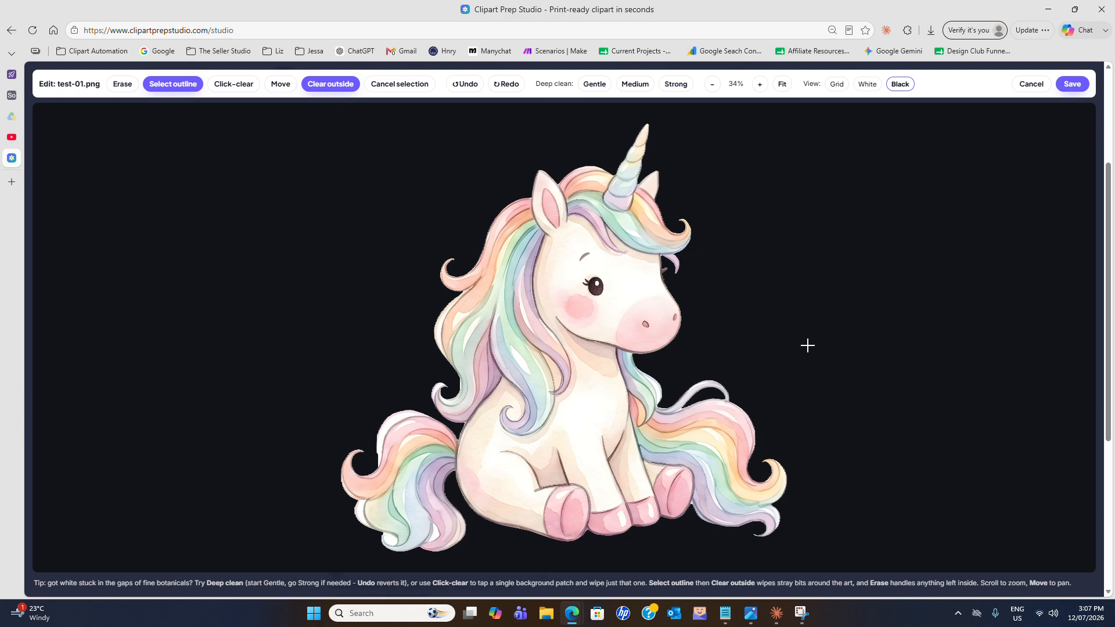
click(1078, 86)
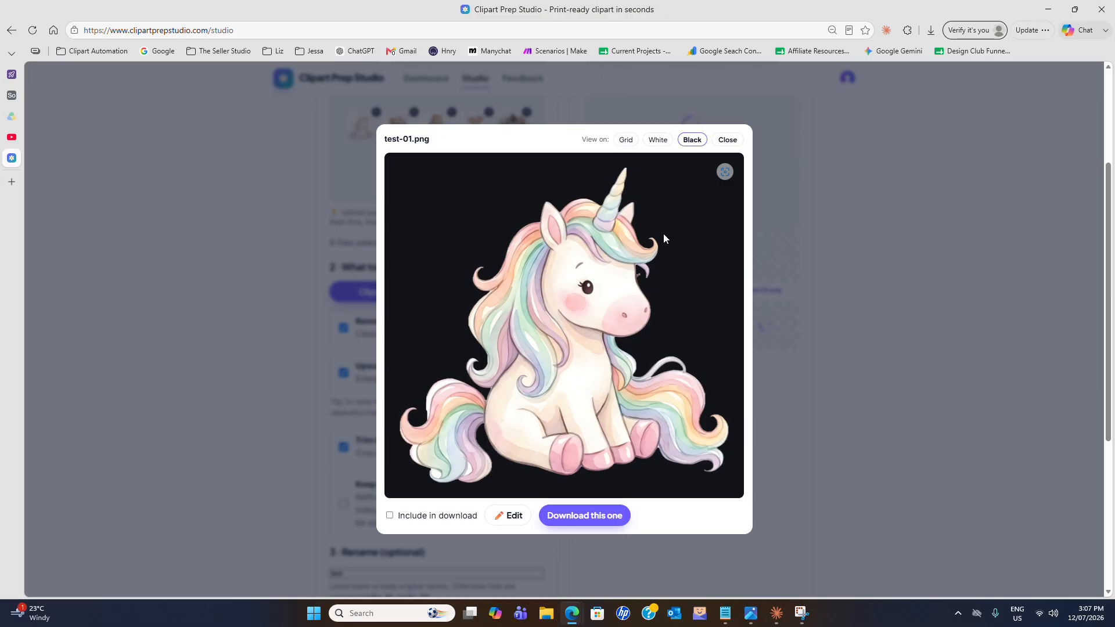
click(727, 139)
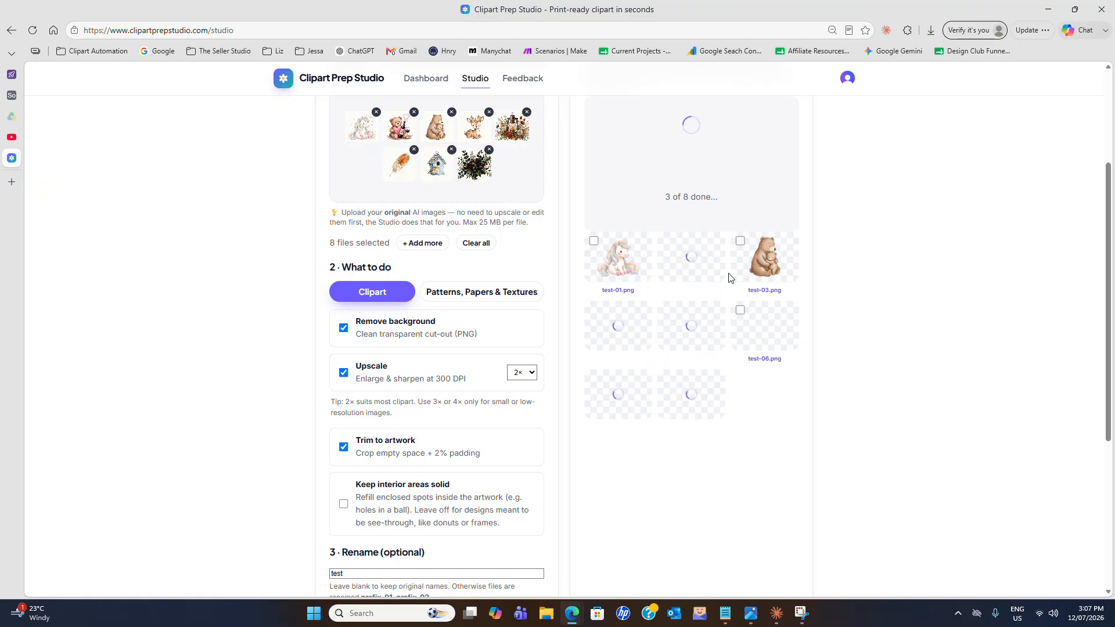
Inspect the hugging bears result test-03.png and the wine teddy result test-02.png against black.
click(769, 262)
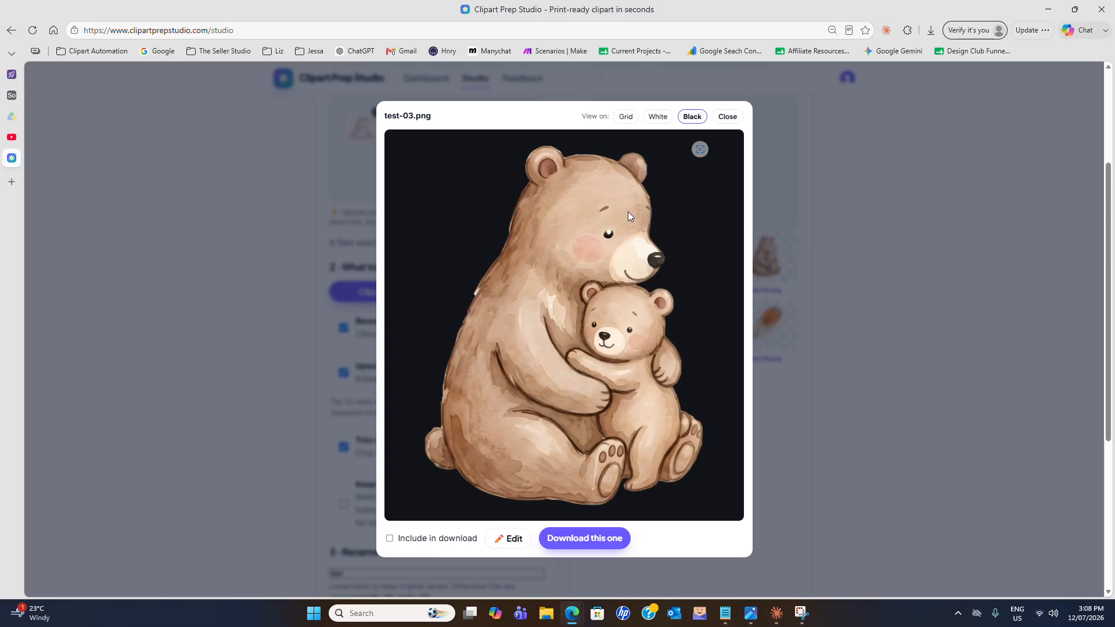
click(727, 116)
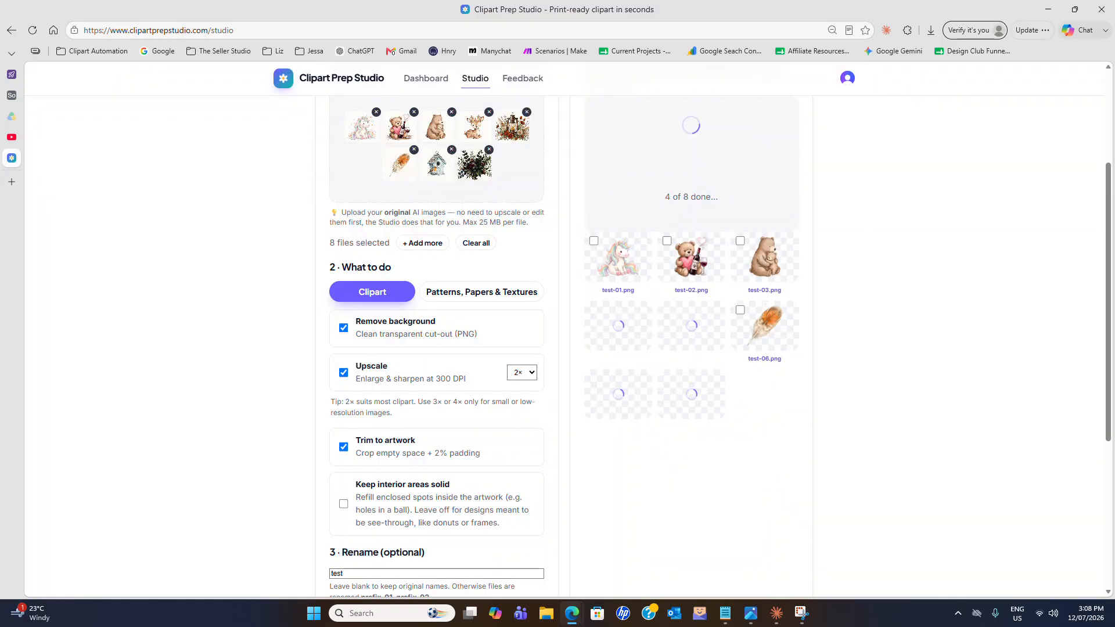
click(696, 259)
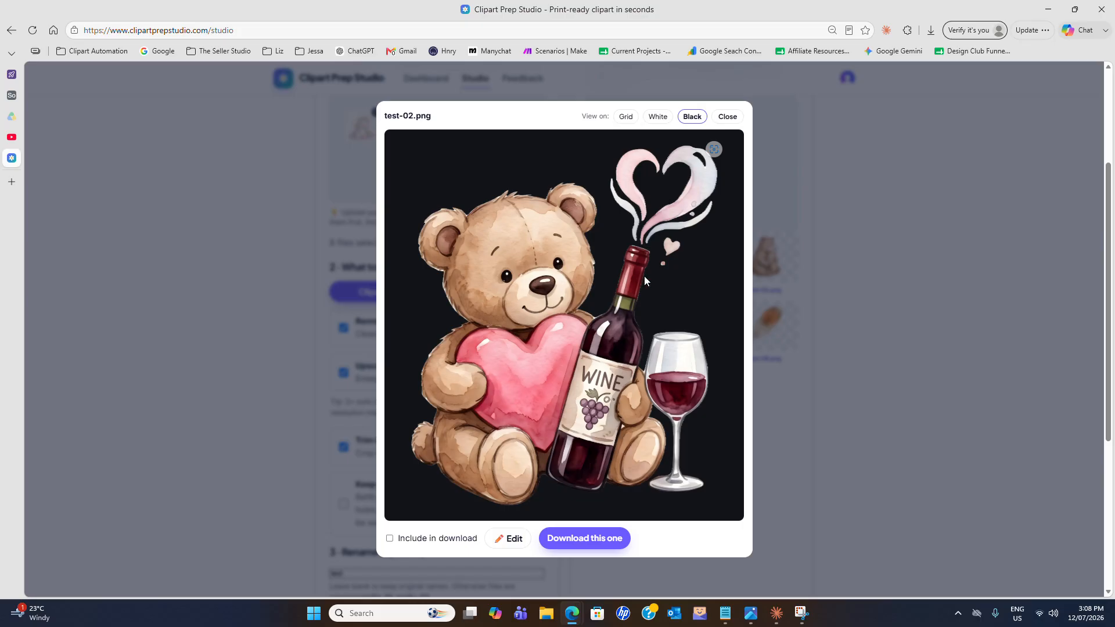
click(727, 116)
Edit the feather test-06.png on a black view, click-clear the white patch at its right-edge notch, and save.
click(795, 340)
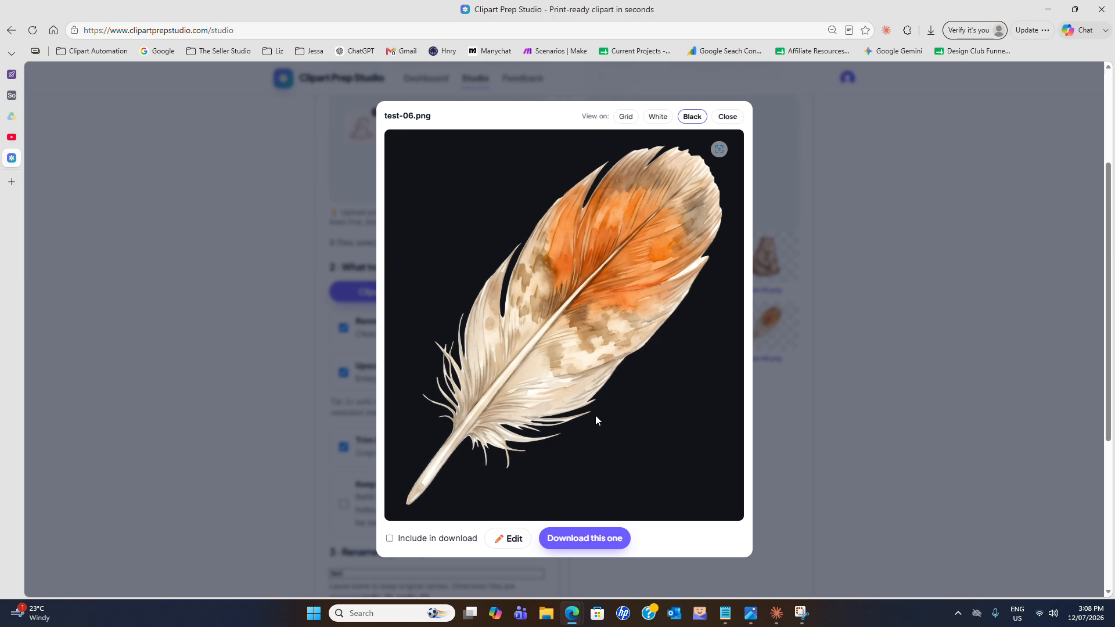
click(504, 540)
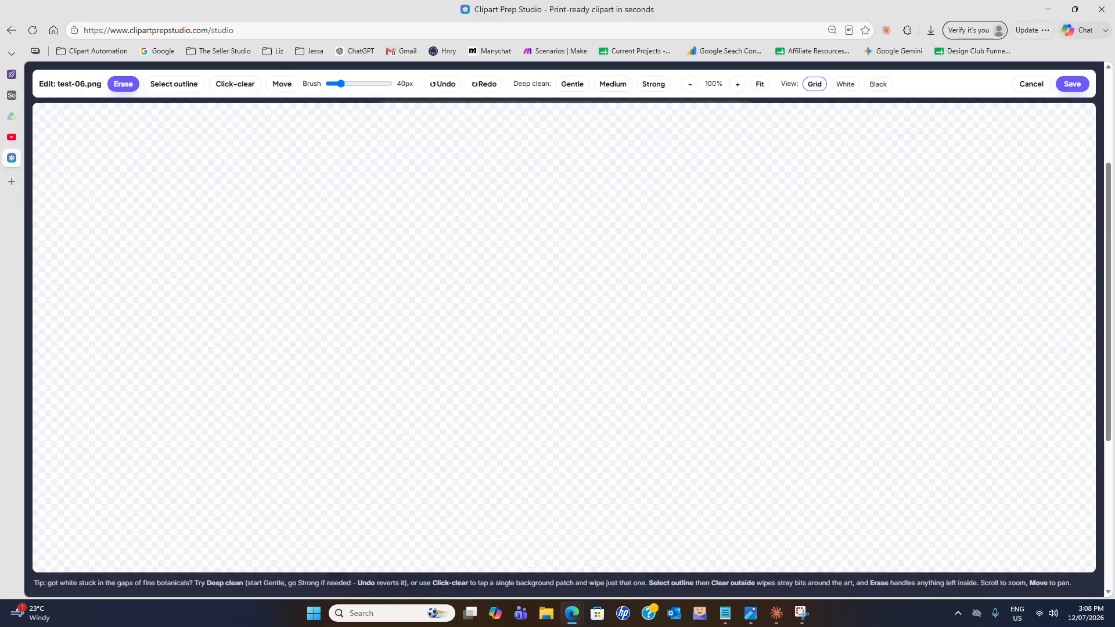
click(876, 84)
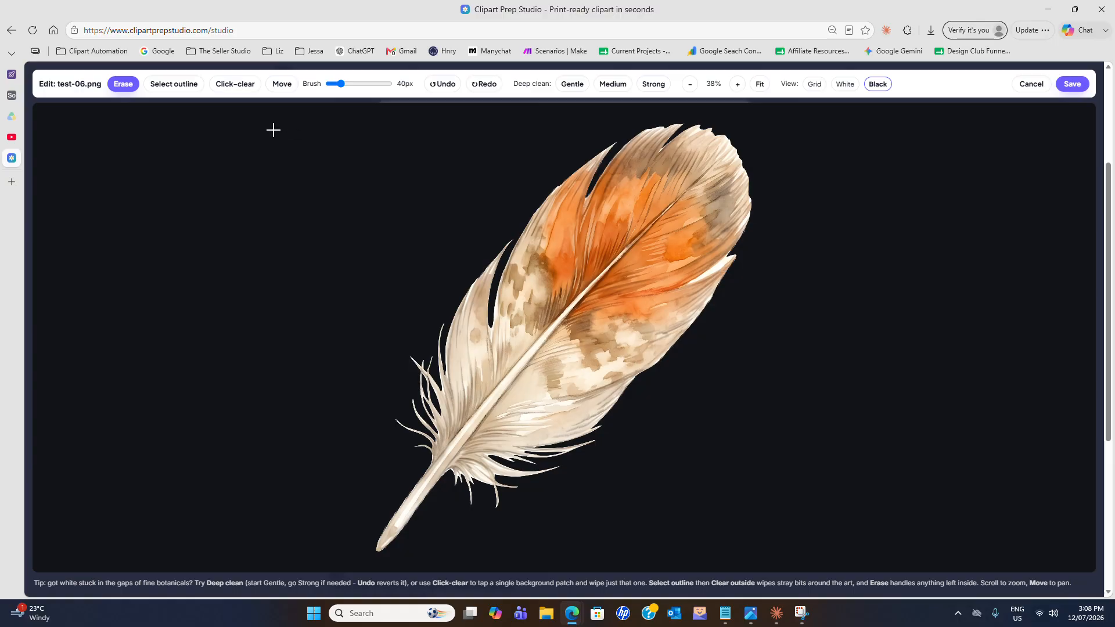
click(235, 85)
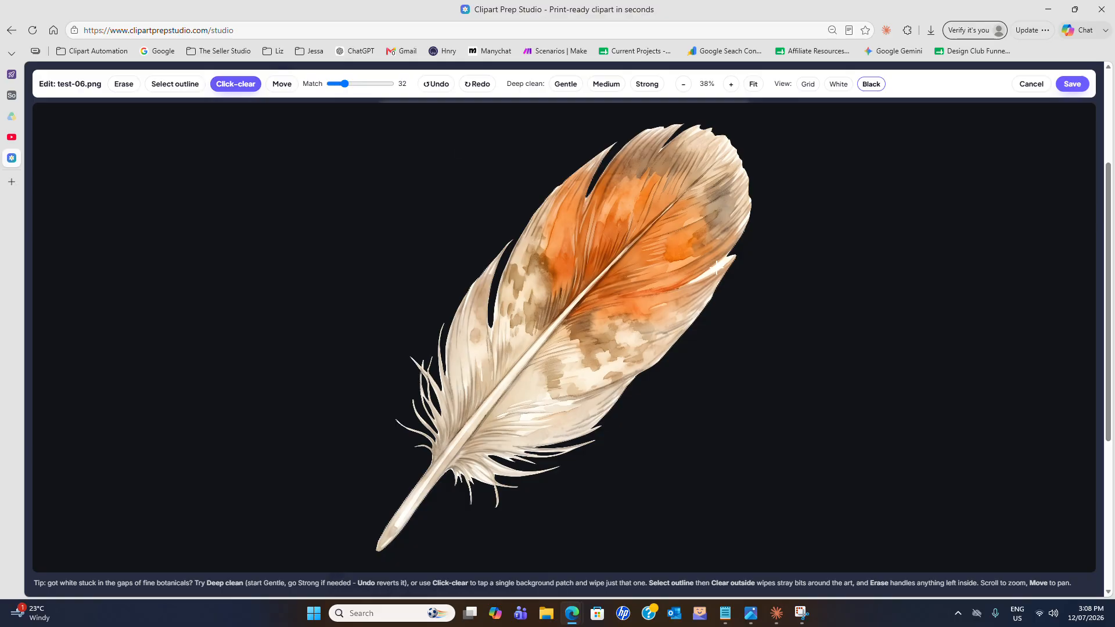
click(717, 267)
click(1073, 84)
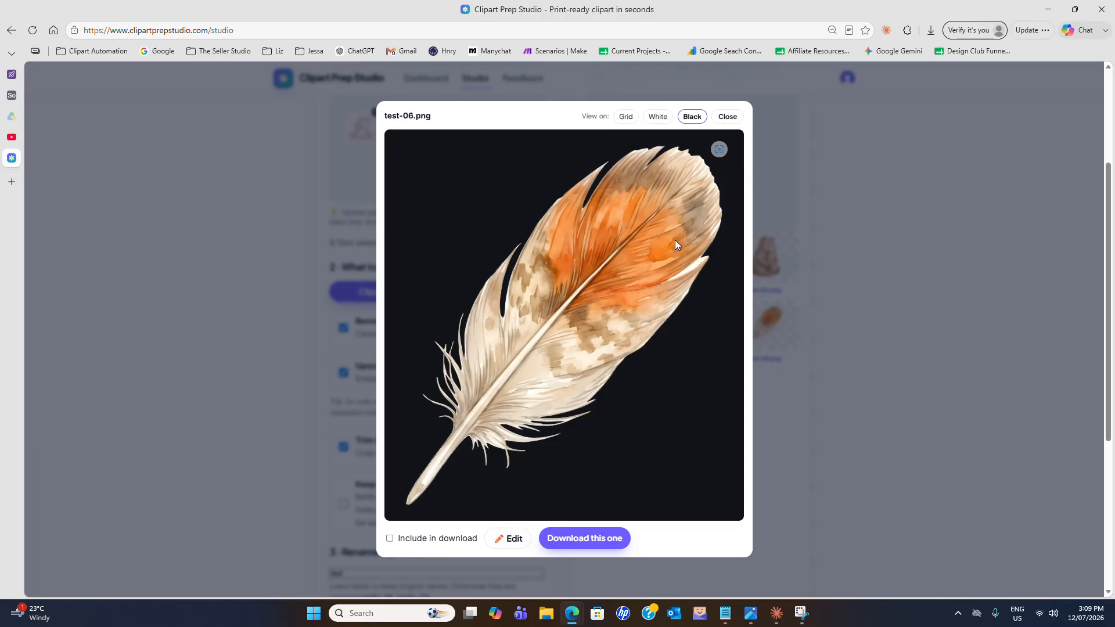
click(730, 118)
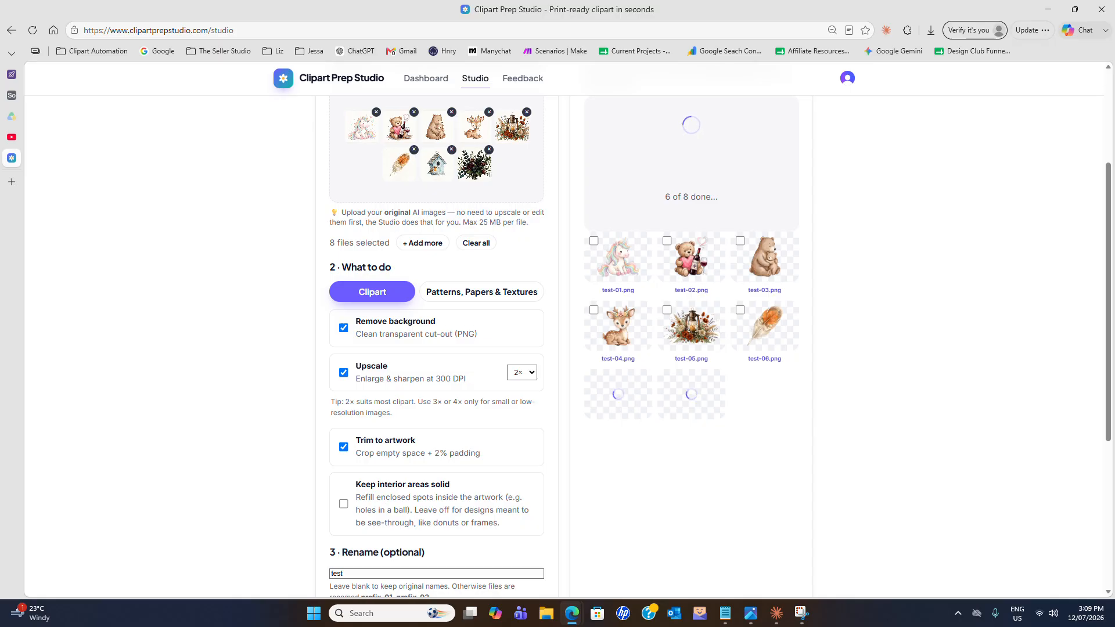
Open the deer image test-04.png for editing and show it on a black view.
click(620, 328)
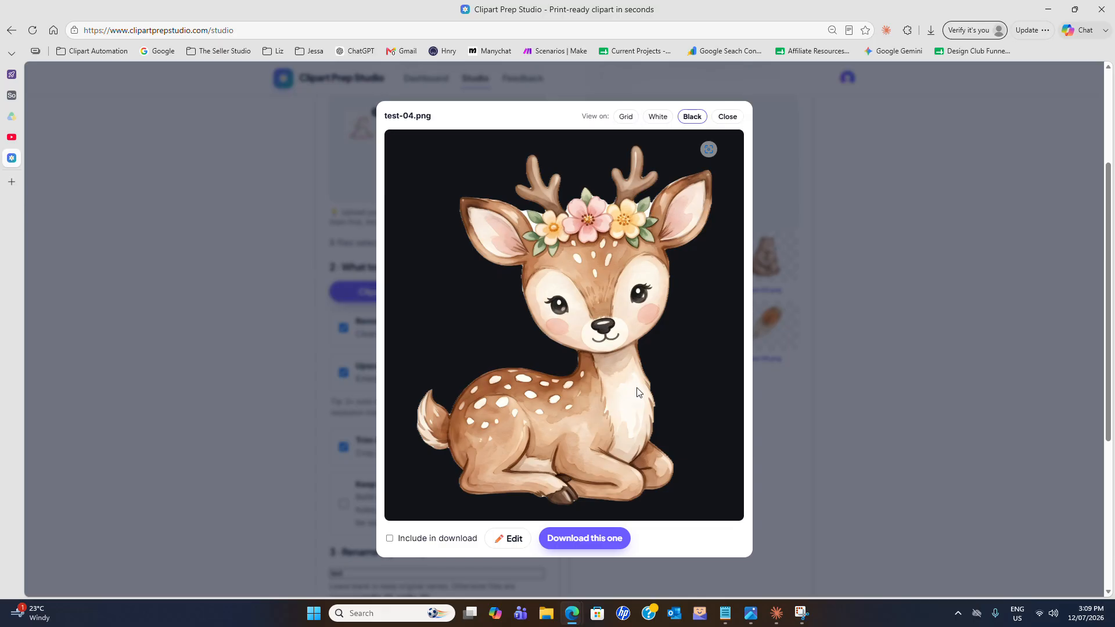
click(508, 538)
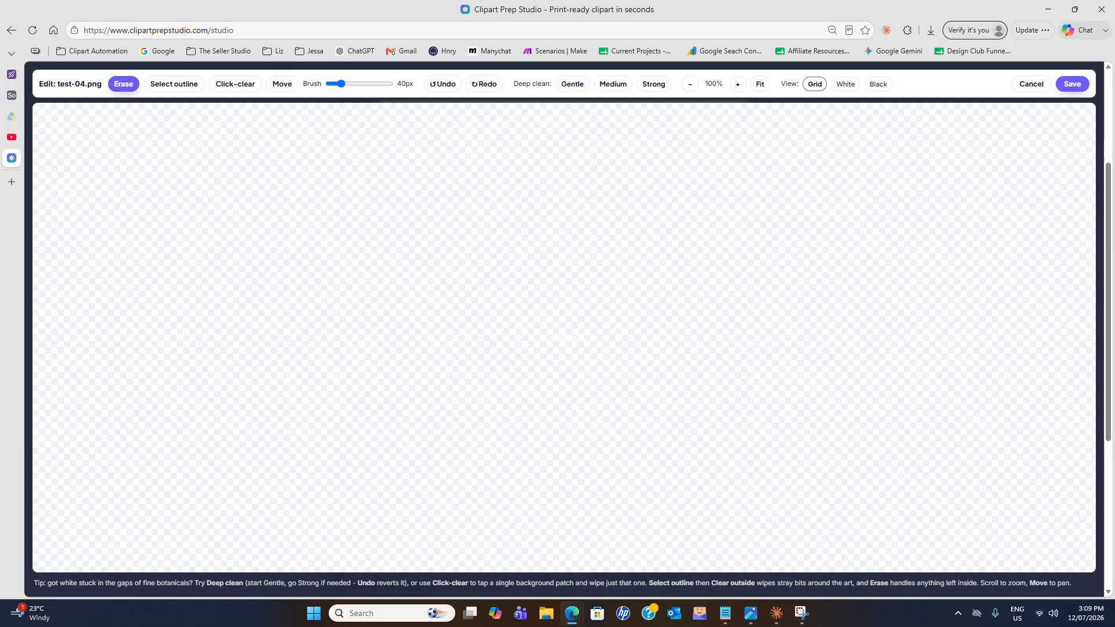
click(877, 85)
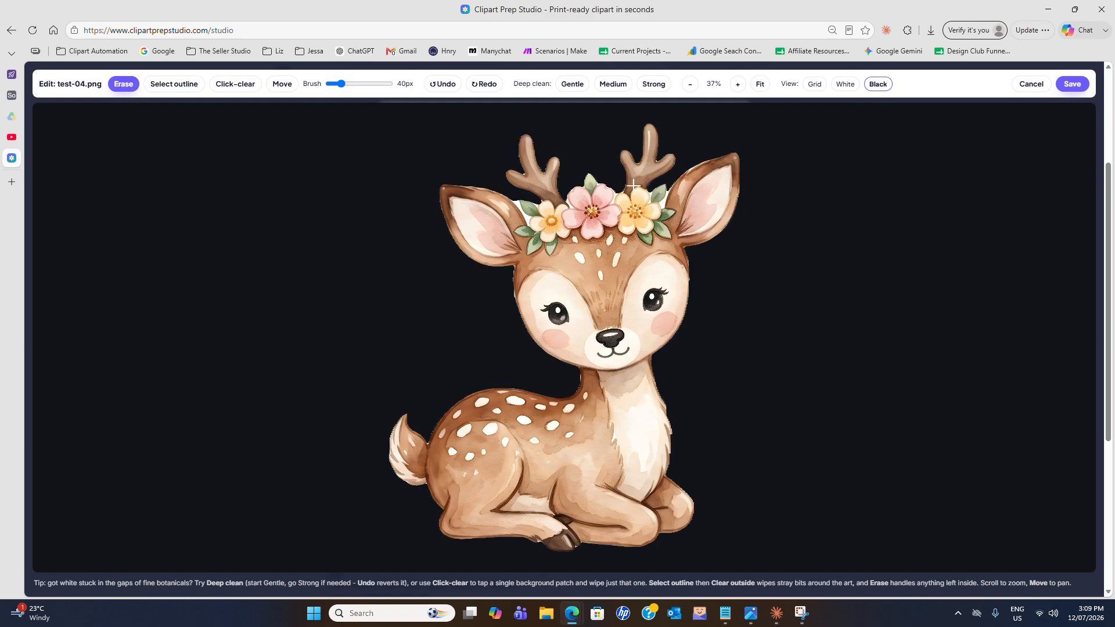
Click-clear the white patches around the deer's flower crown, between the ears, antlers, leaves and flowers.
click(737, 86)
click(737, 85)
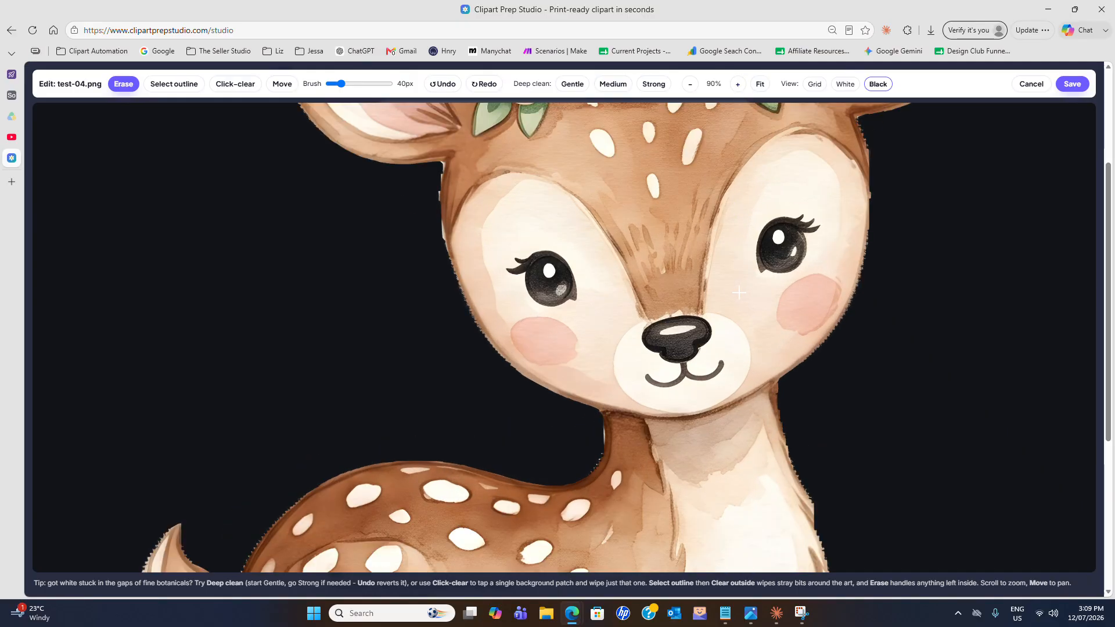
click(738, 85)
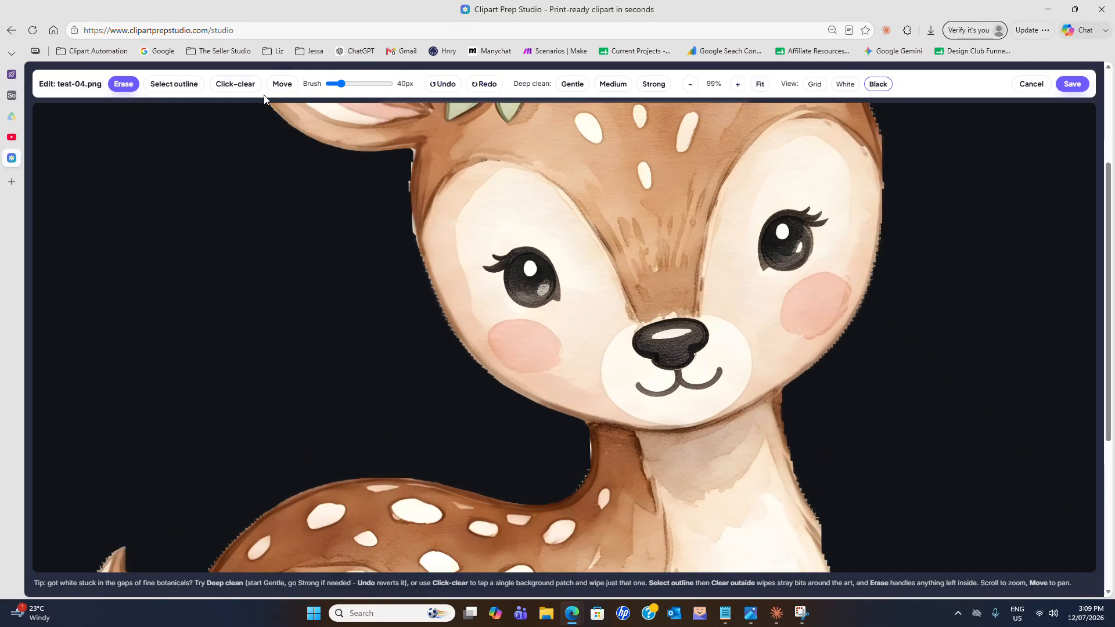
click(283, 84)
drag(587, 174, 572, 418)
drag(557, 209, 552, 266)
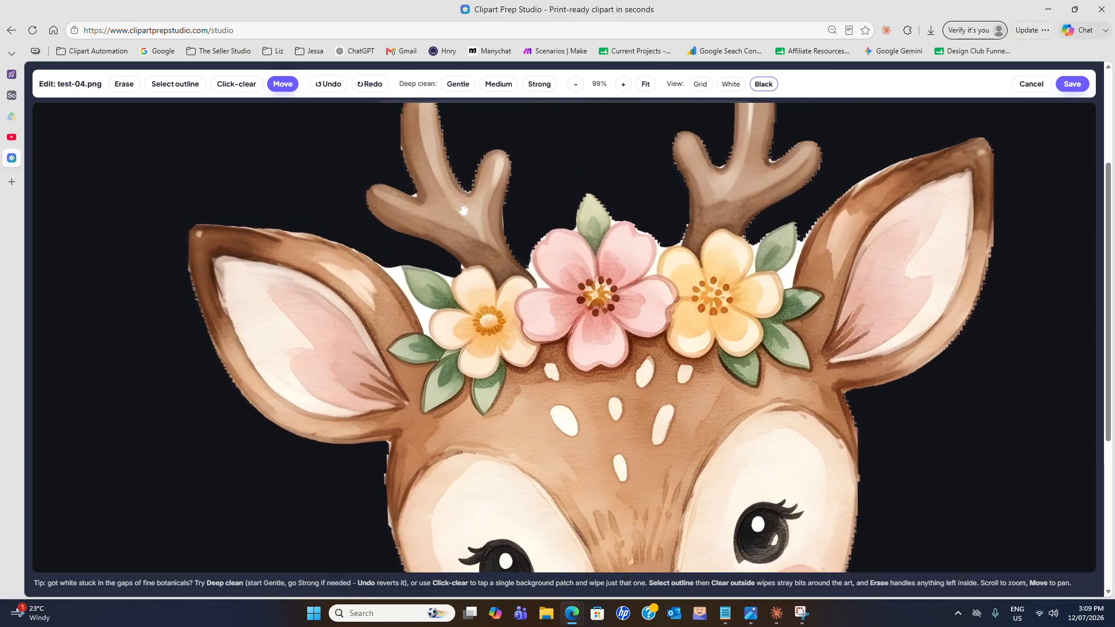
click(236, 85)
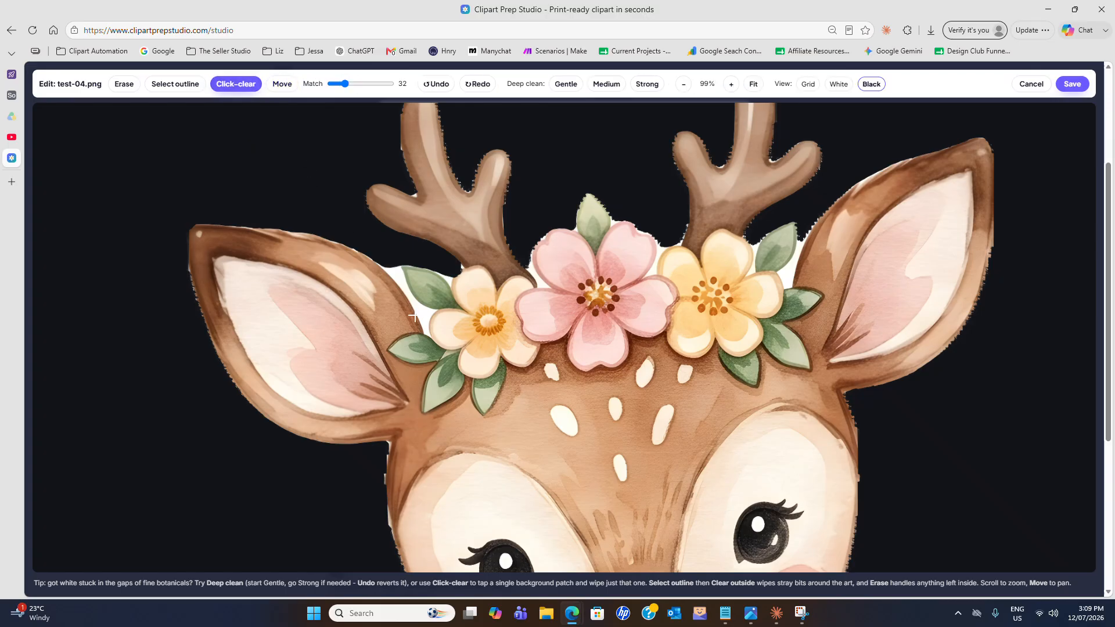
click(436, 274)
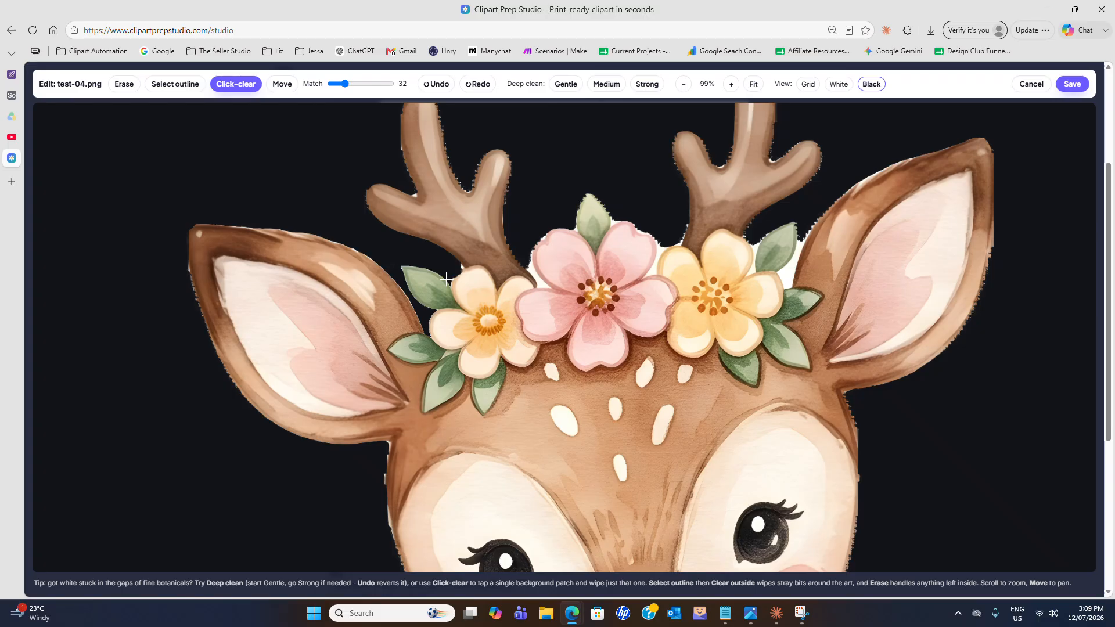
click(533, 271)
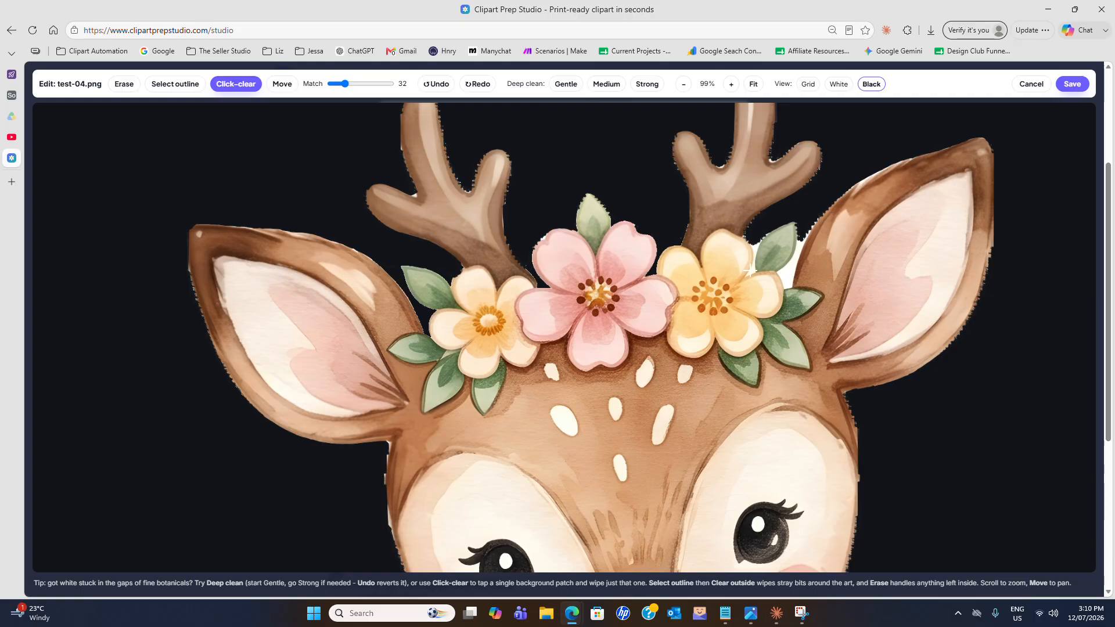
click(791, 268)
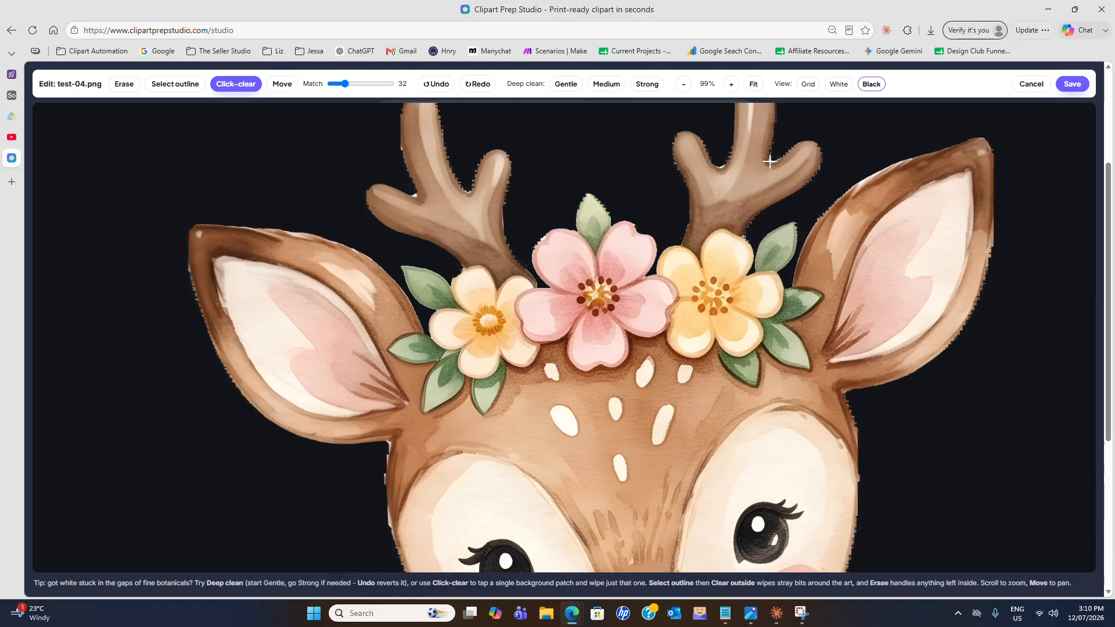
Undo a trial click-clear at the deer's right-hand antler, save the edit and close the preview.
click(792, 145)
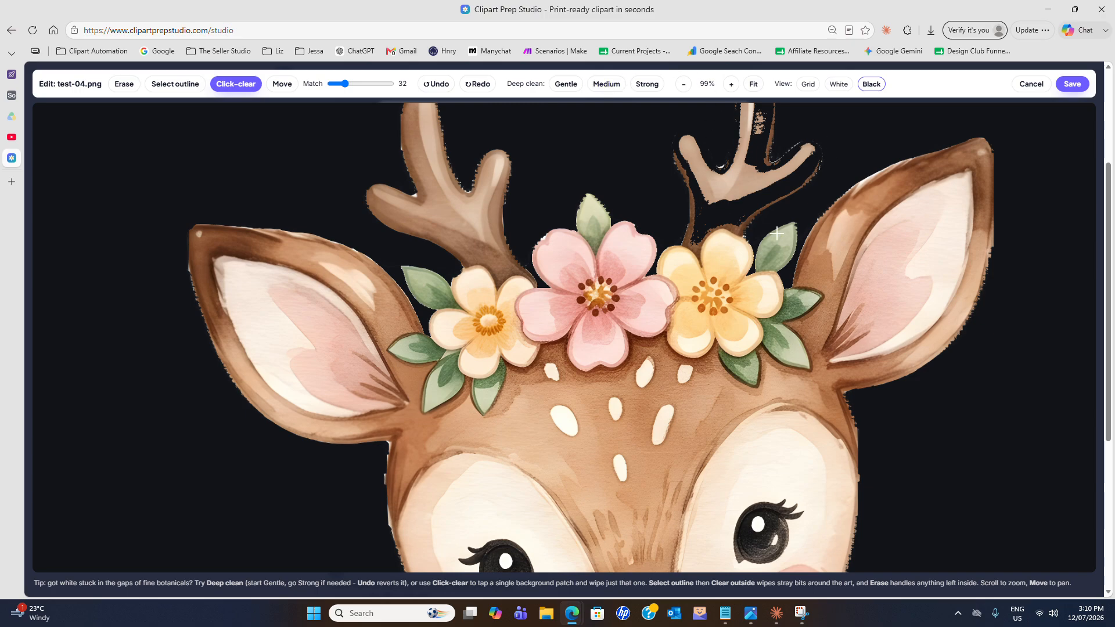
click(436, 83)
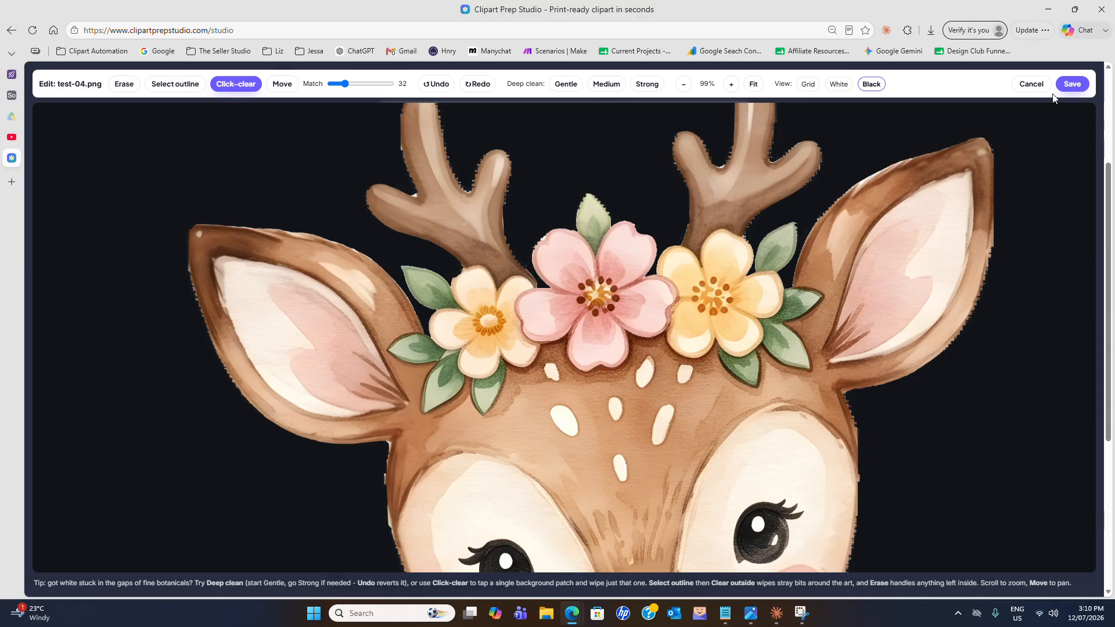
click(1071, 84)
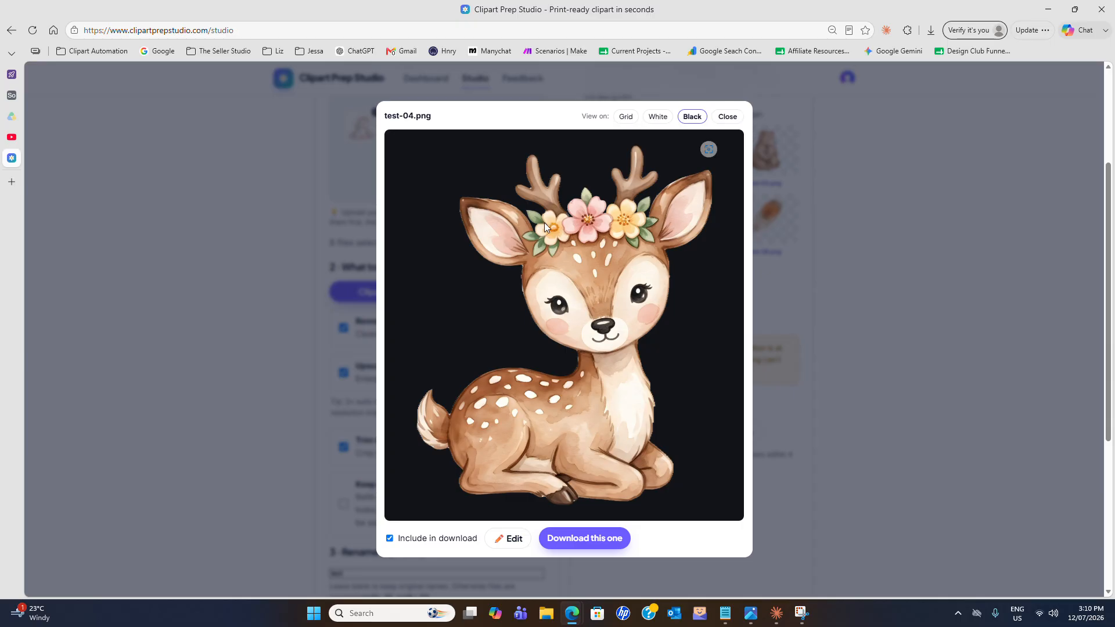
click(727, 116)
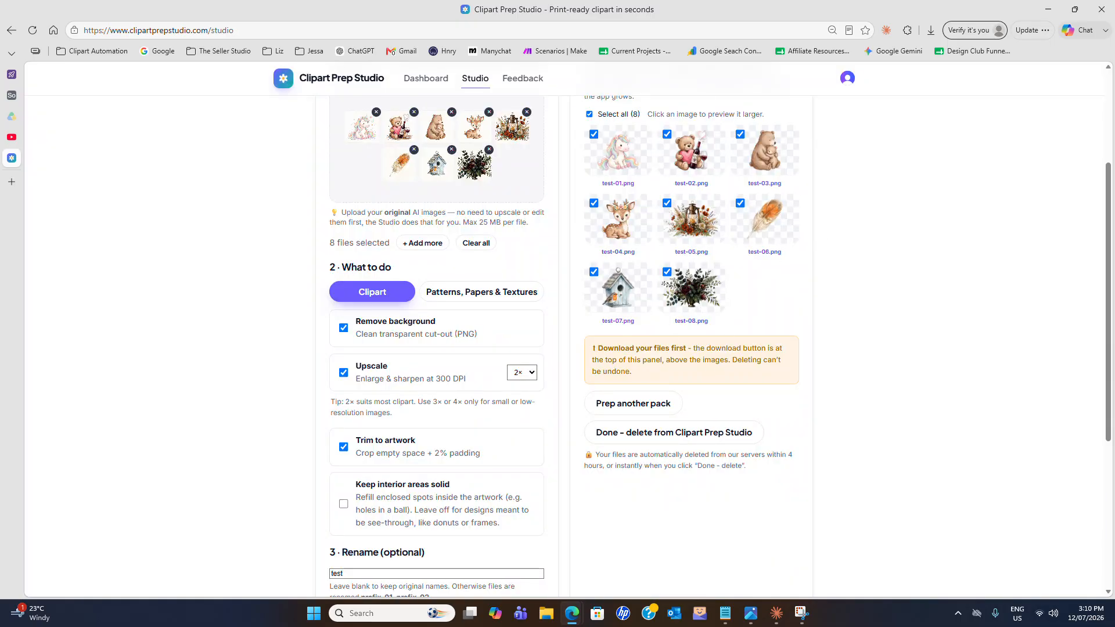
Open the dark botanical bouquet test-08.png for editing and show it on a black view.
click(699, 294)
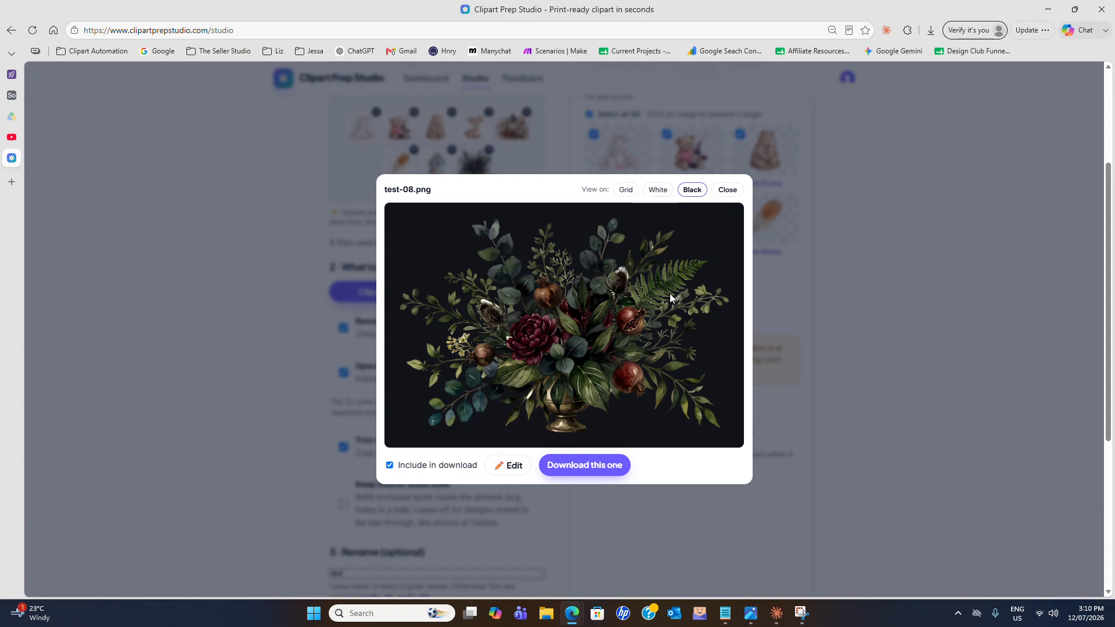
click(505, 464)
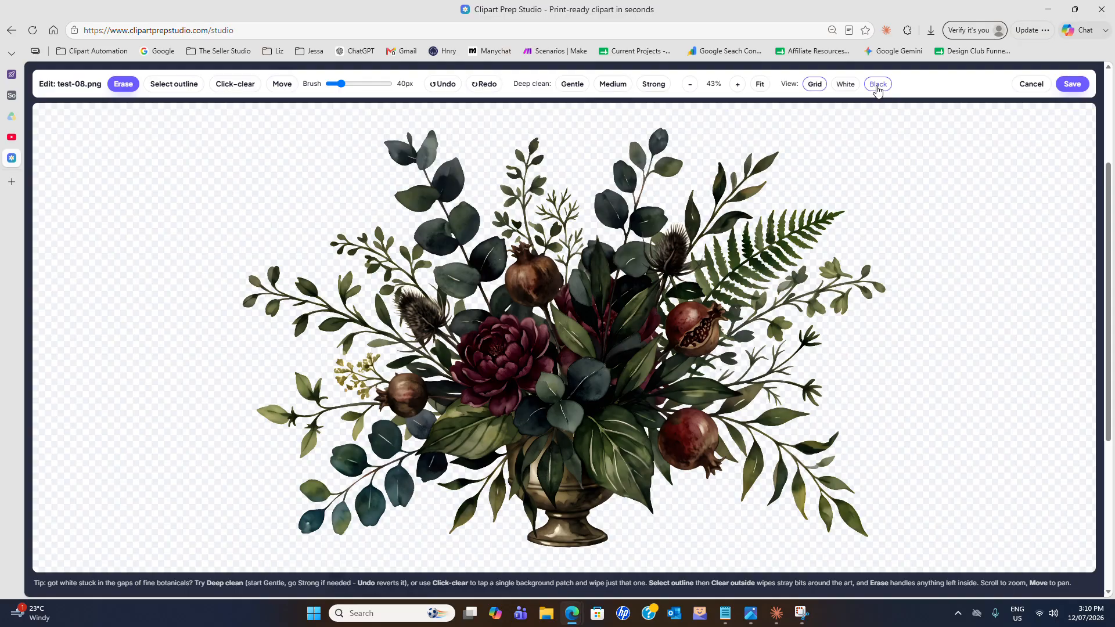
click(878, 86)
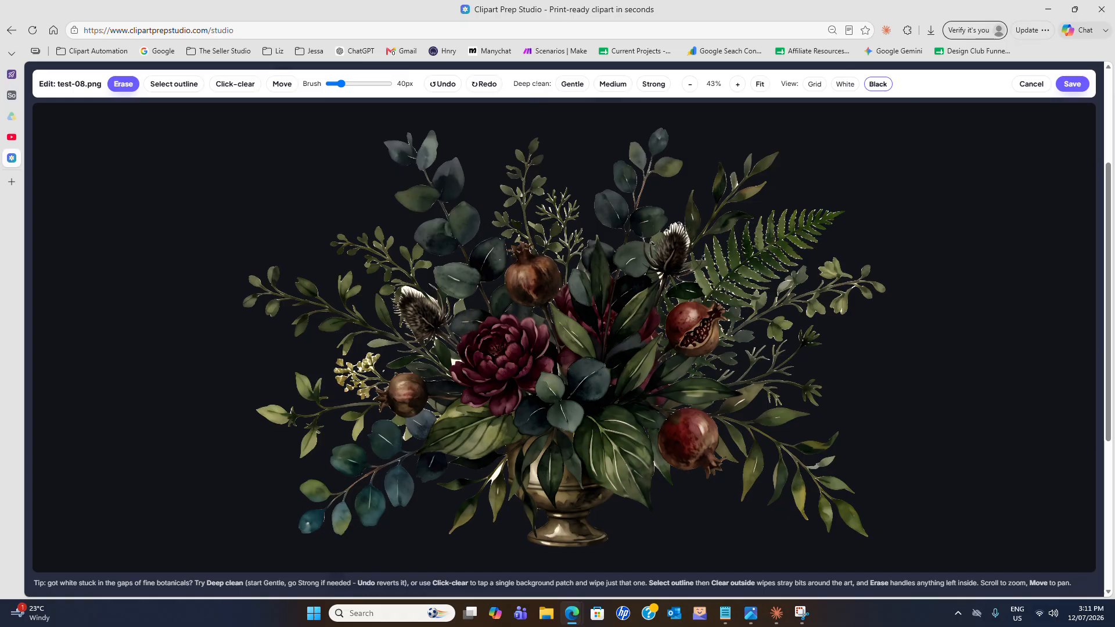
Try the Gentle, Medium and Strong deep cleans in turn on the bouquet, and undo all three.
click(574, 86)
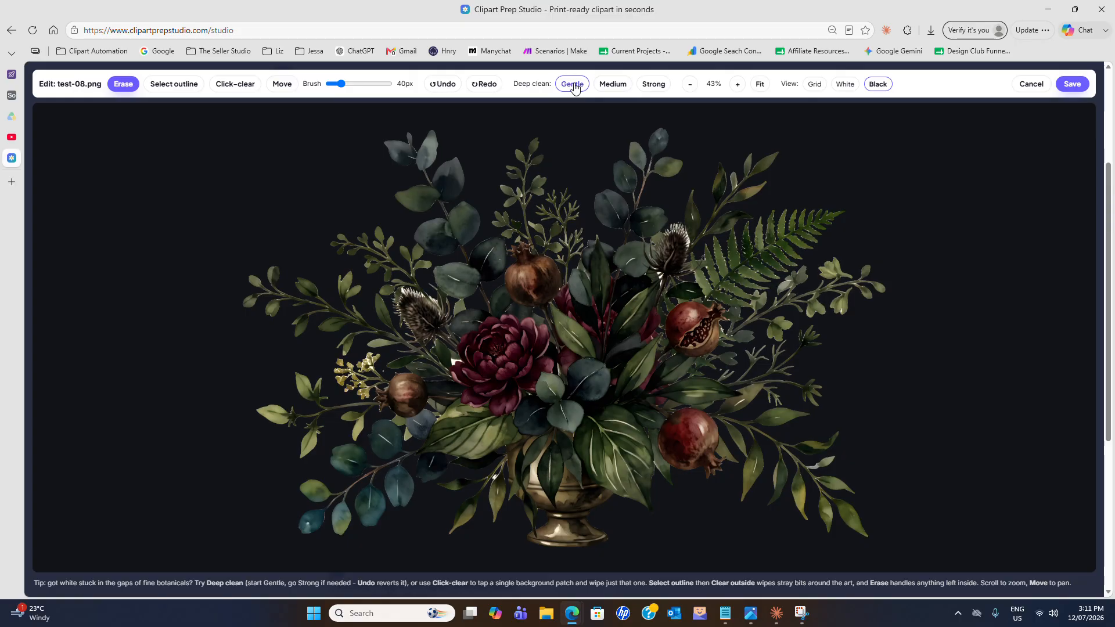
click(608, 88)
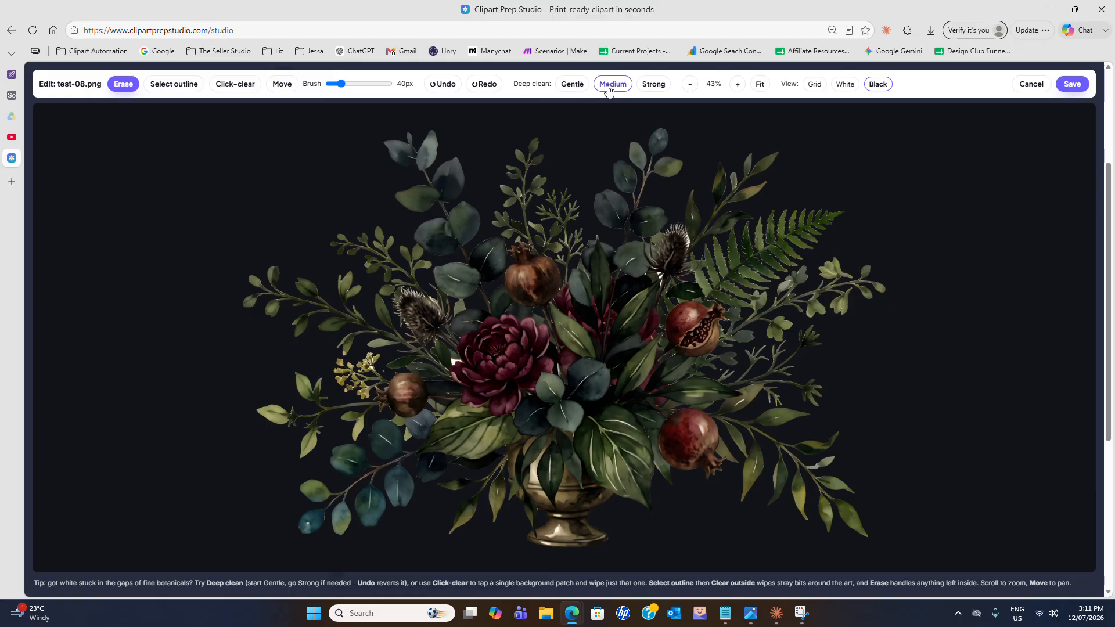
click(651, 86)
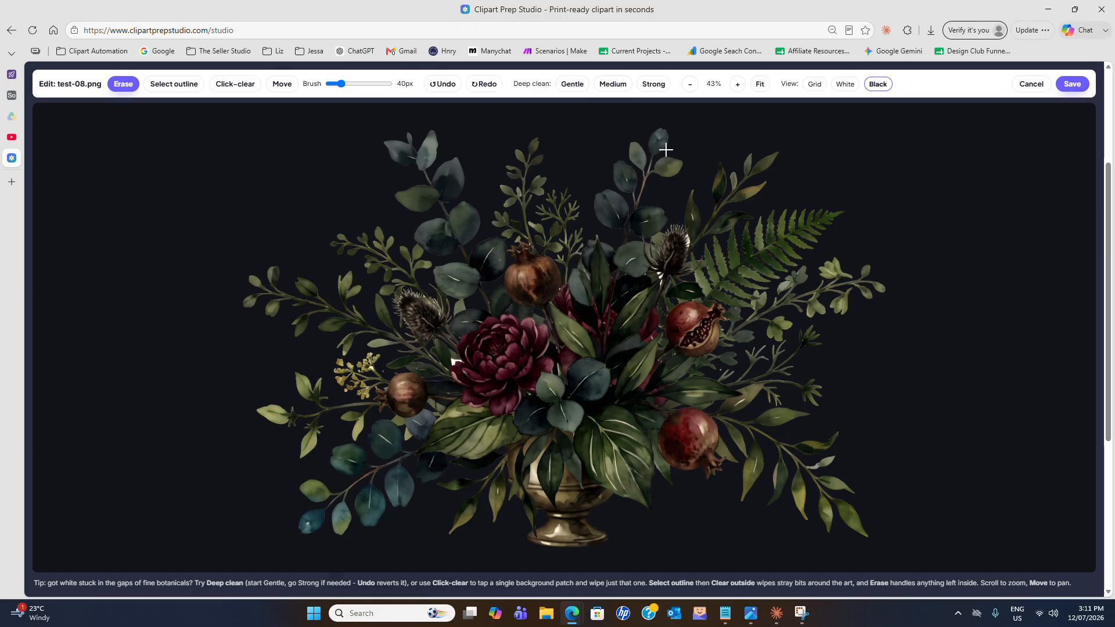
click(447, 87)
click(450, 89)
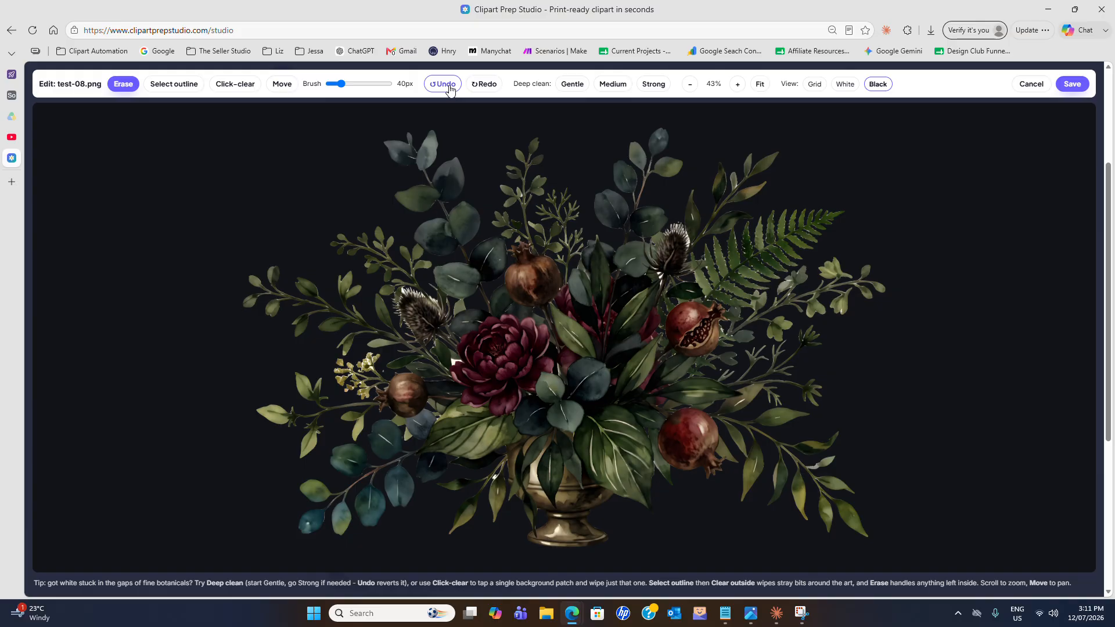
click(450, 89)
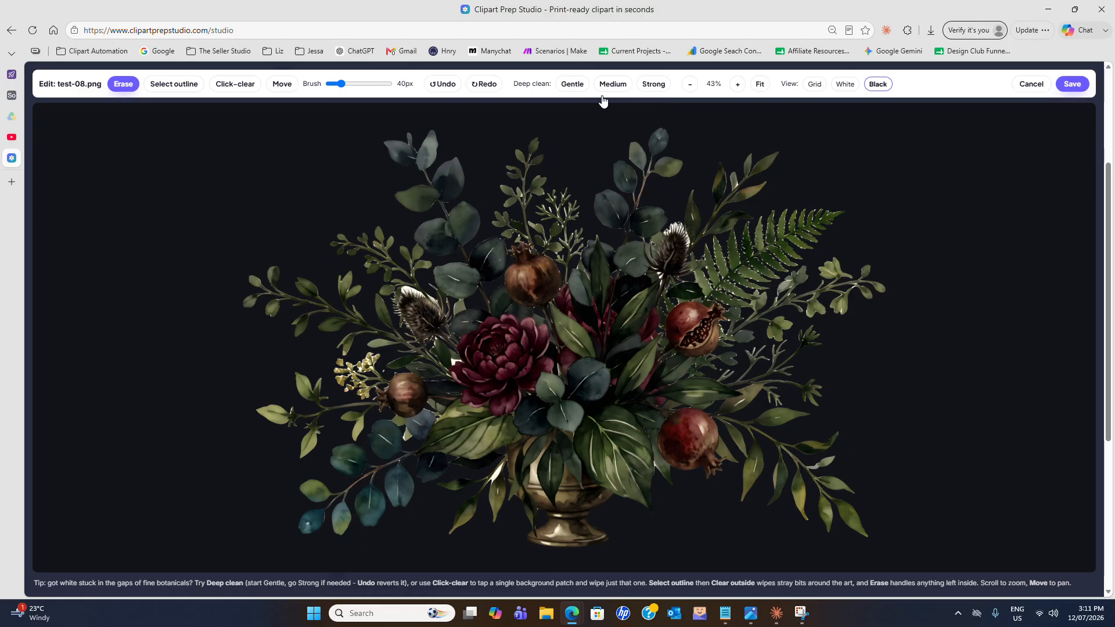
Compare the Strong and Medium deep cleans on the bouquet, finishing with Strong applied.
click(653, 85)
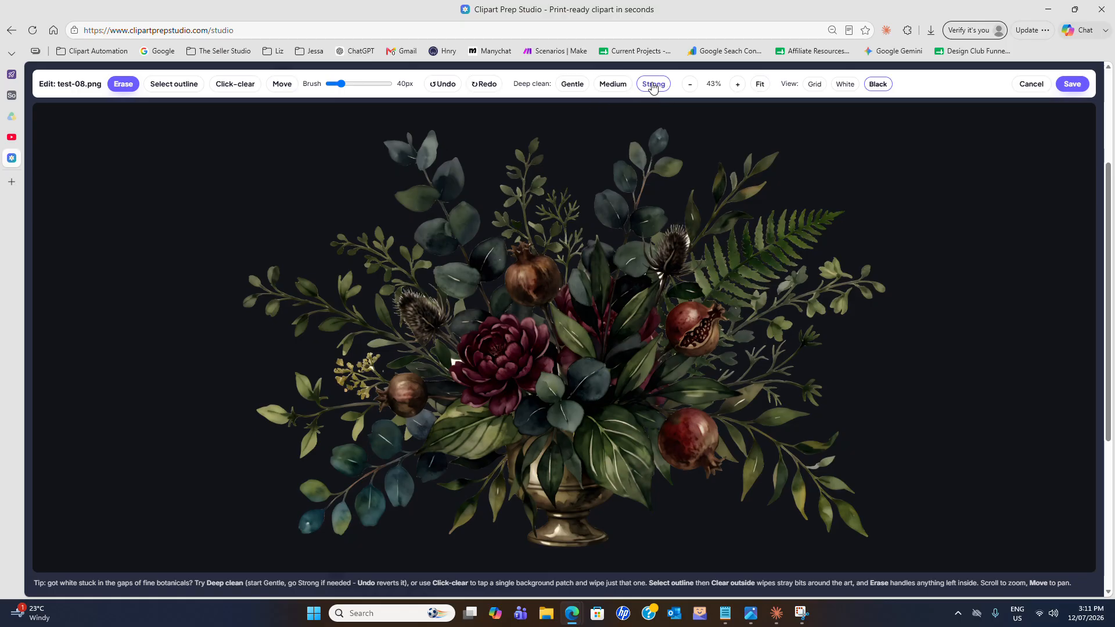
click(446, 86)
click(618, 87)
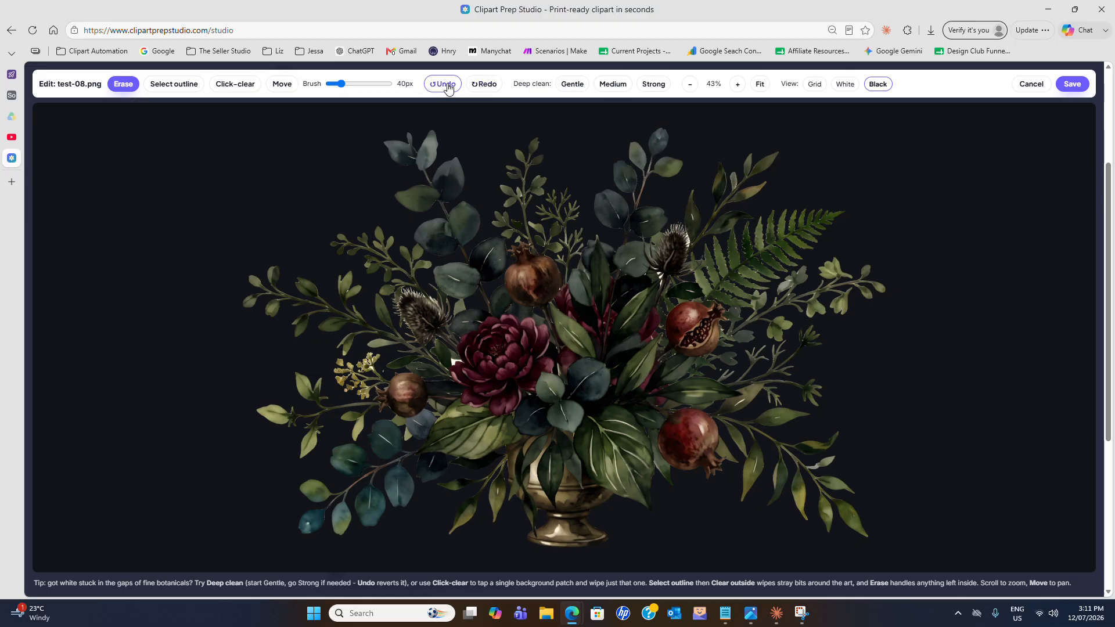
click(653, 85)
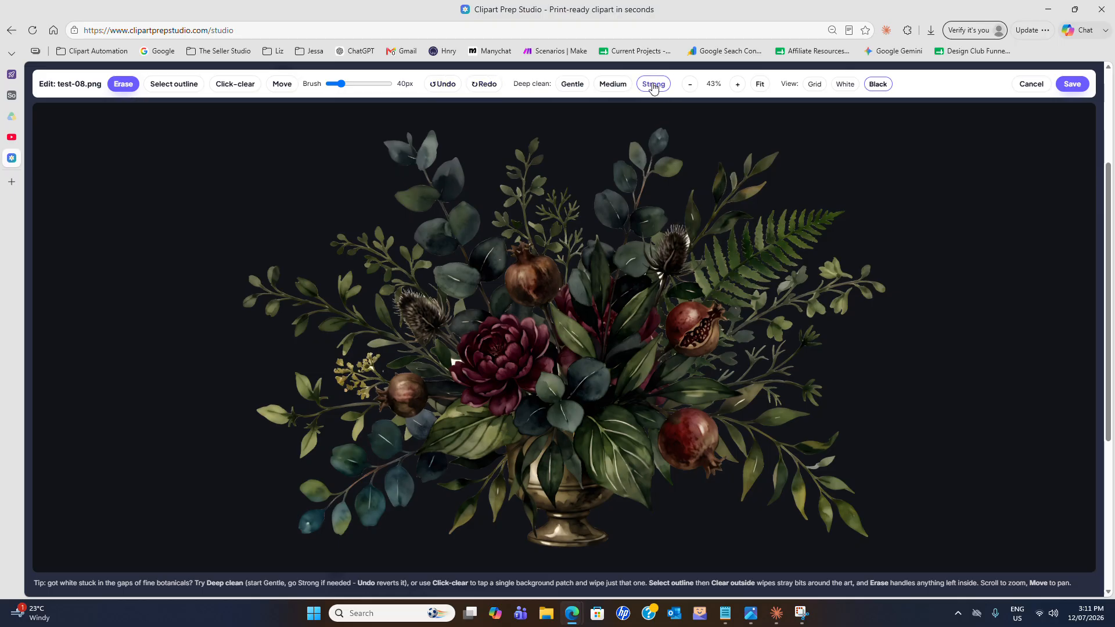
Click-clear the white patches beside the burgundy peony and below the upper-right thistle.
click(737, 83)
click(737, 84)
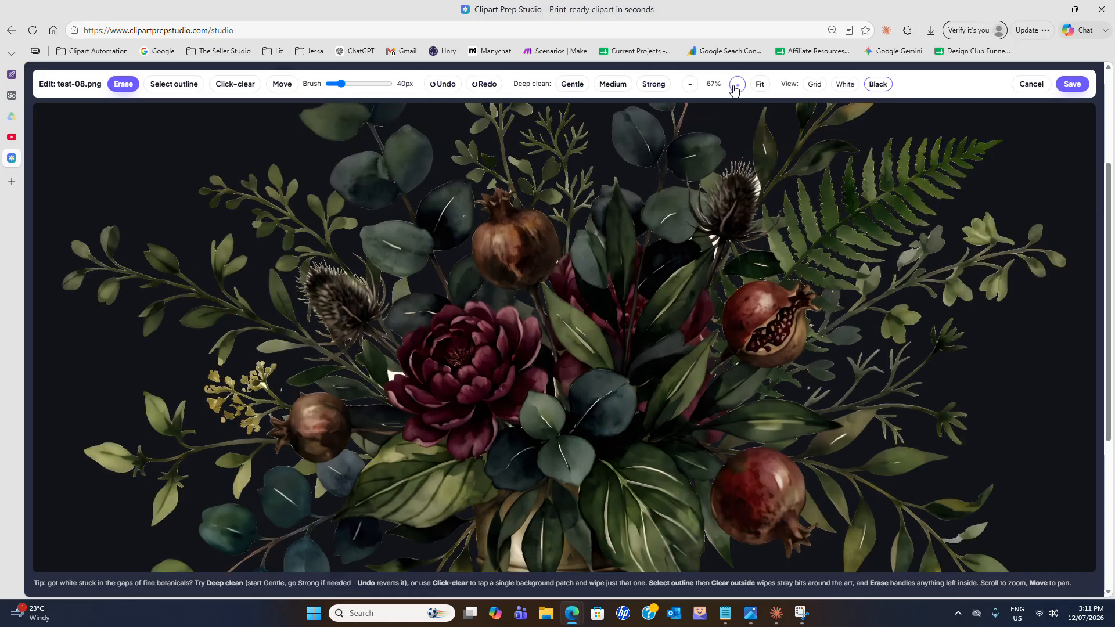
click(737, 84)
click(737, 83)
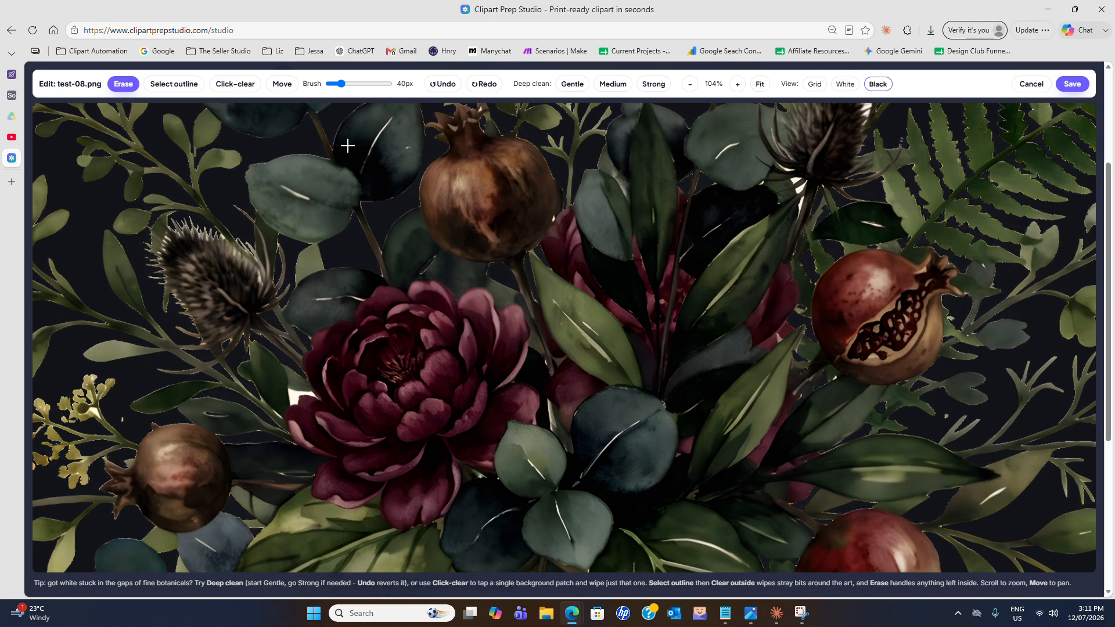
click(232, 87)
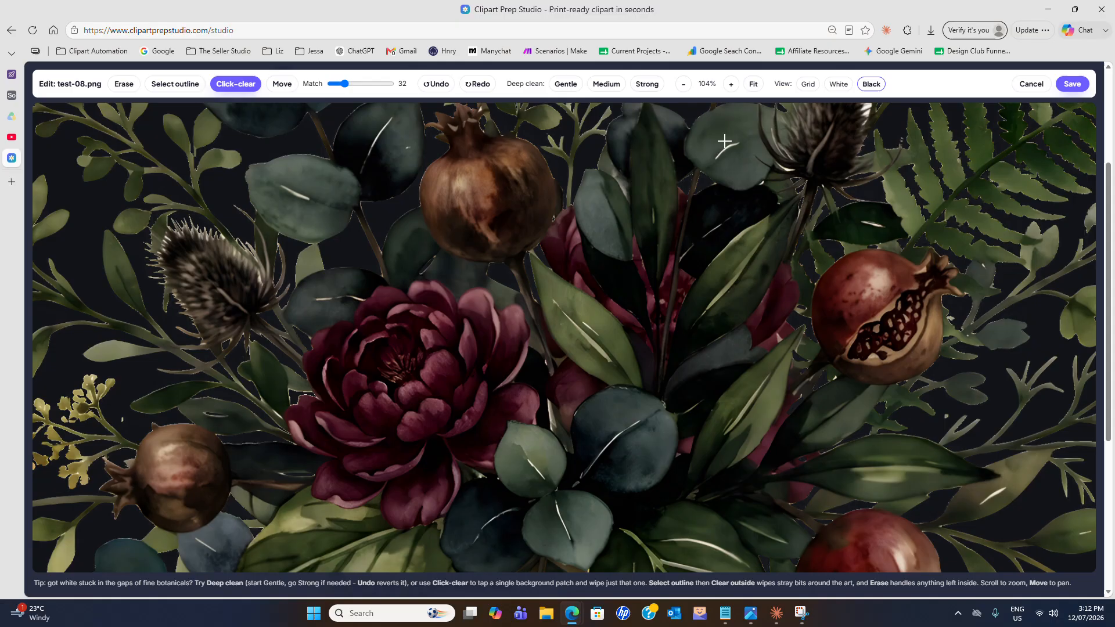
Click-clear the white background caught between the spikes along the upper-right thistle's edge.
click(684, 85)
click(683, 85)
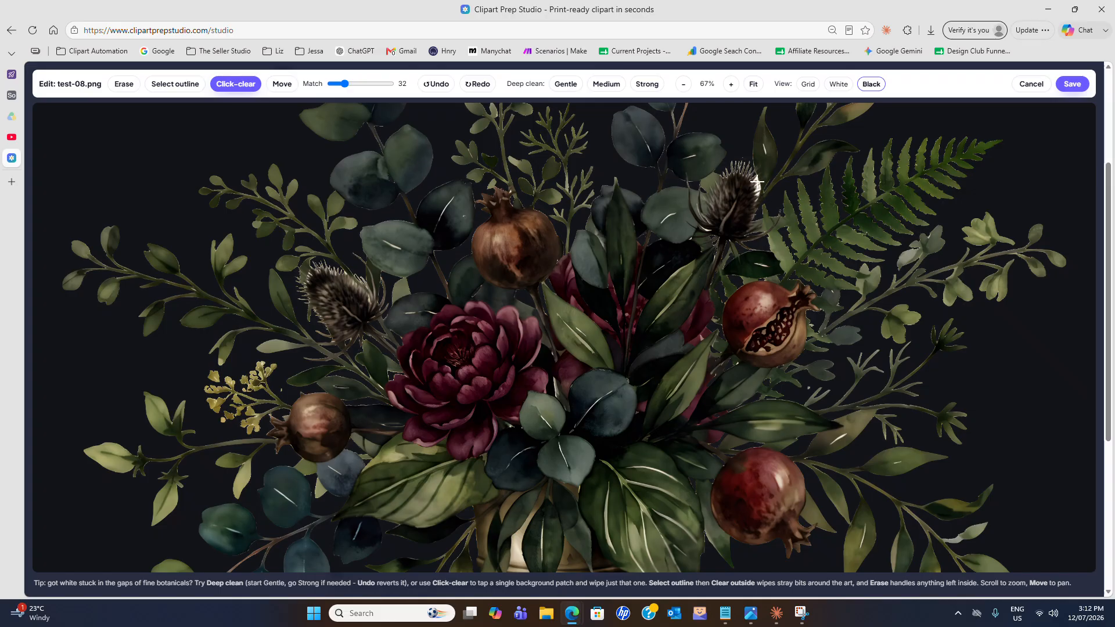
scroll(754, 239, up, 1)
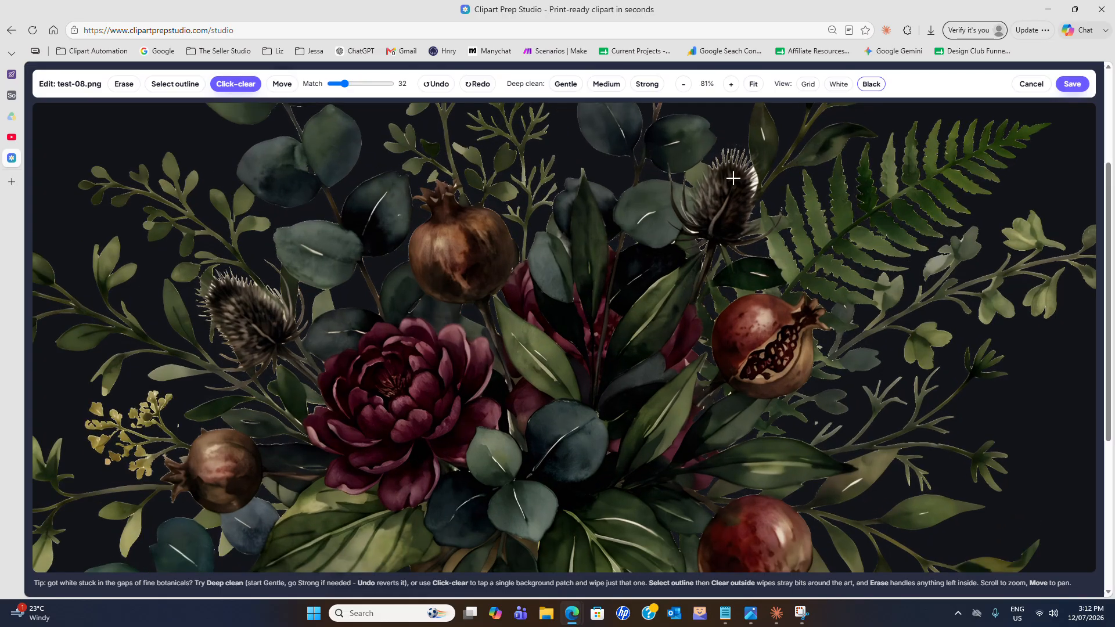
scroll(733, 178, up, 1)
scroll(763, 176, up, 1)
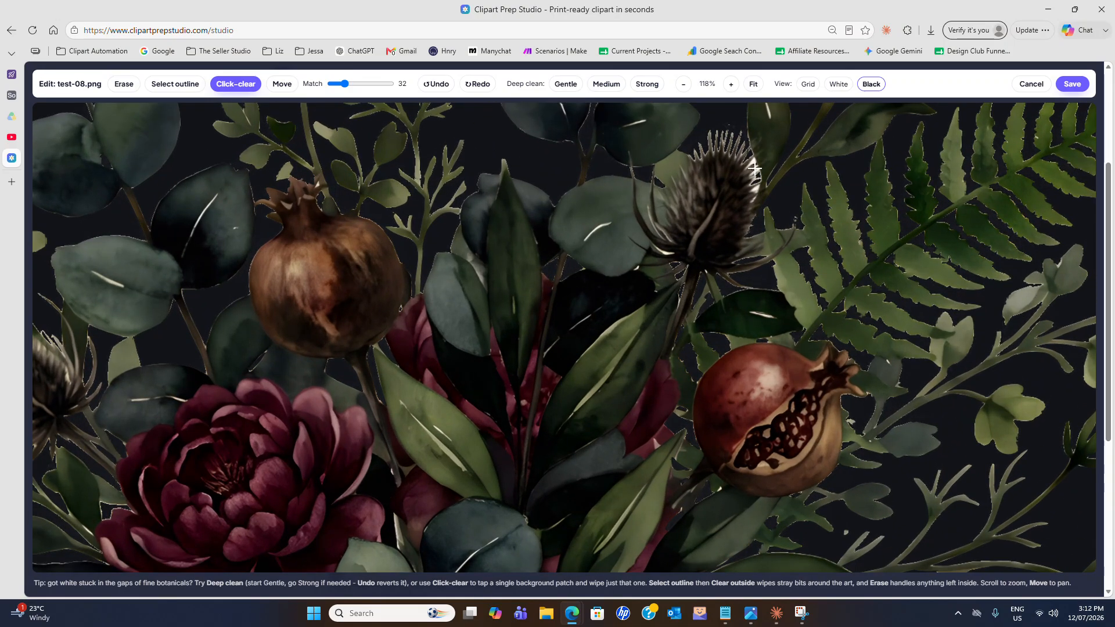
click(750, 164)
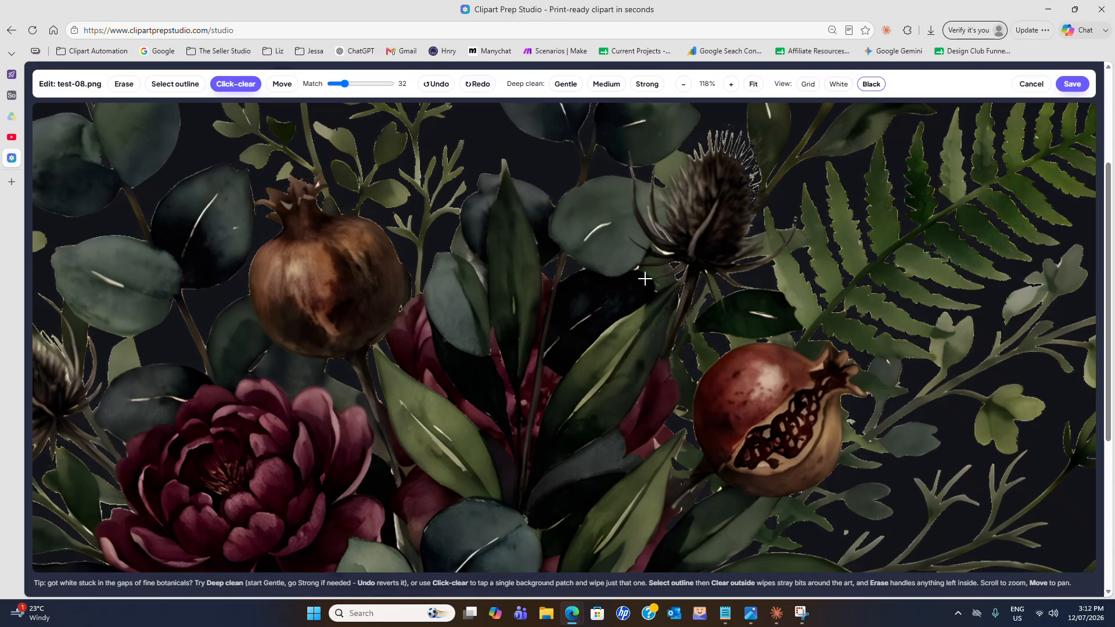
Try click-clearing the white between the left thistle's spikes, and undo that clear.
scroll(534, 302, down, 3)
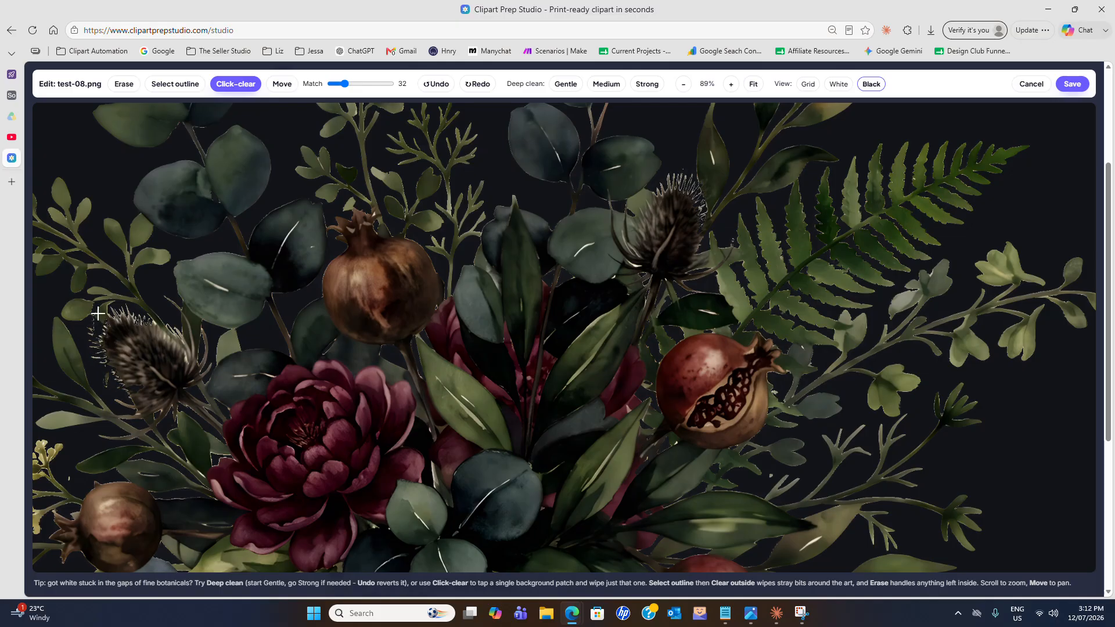
click(436, 84)
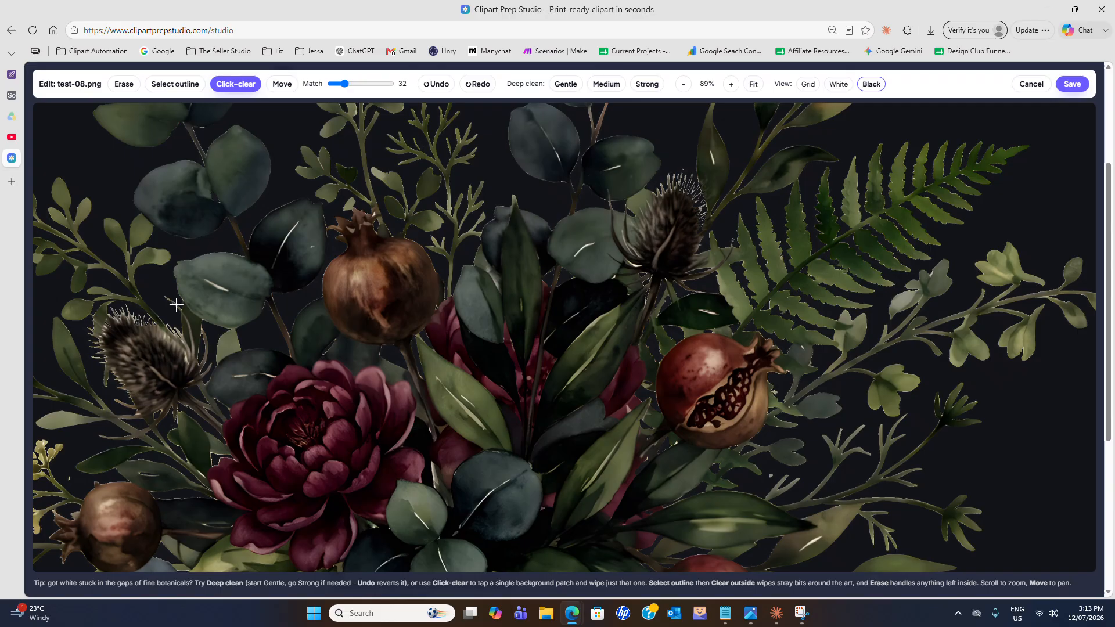
scroll(368, 413, down, 4)
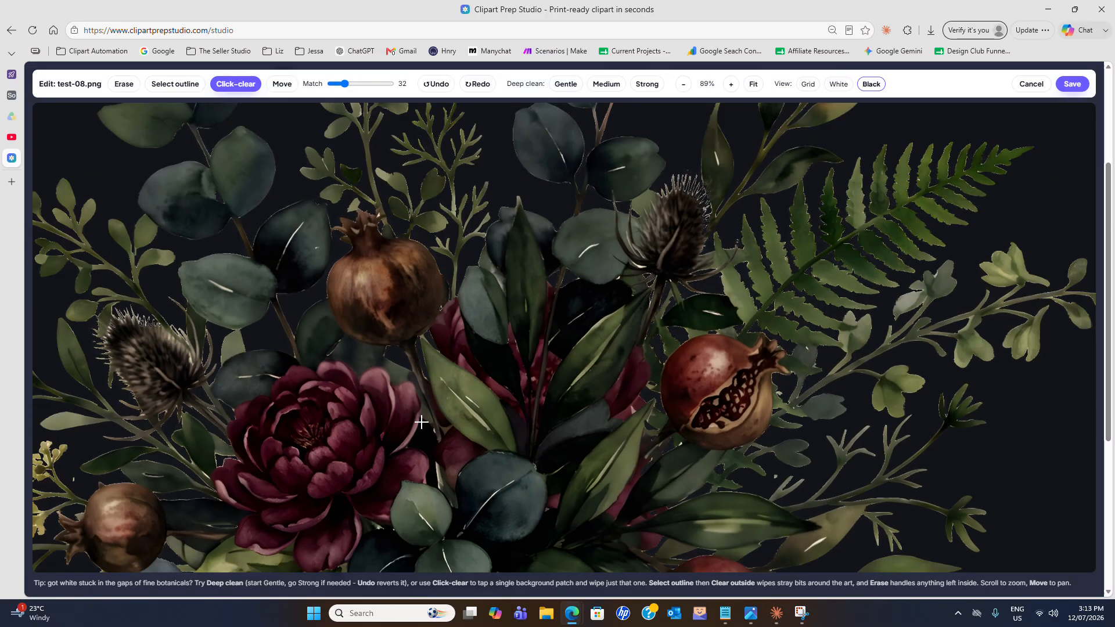
Save the edited test-08.png bouquet and close its preview.
scroll(495, 443, down, 2)
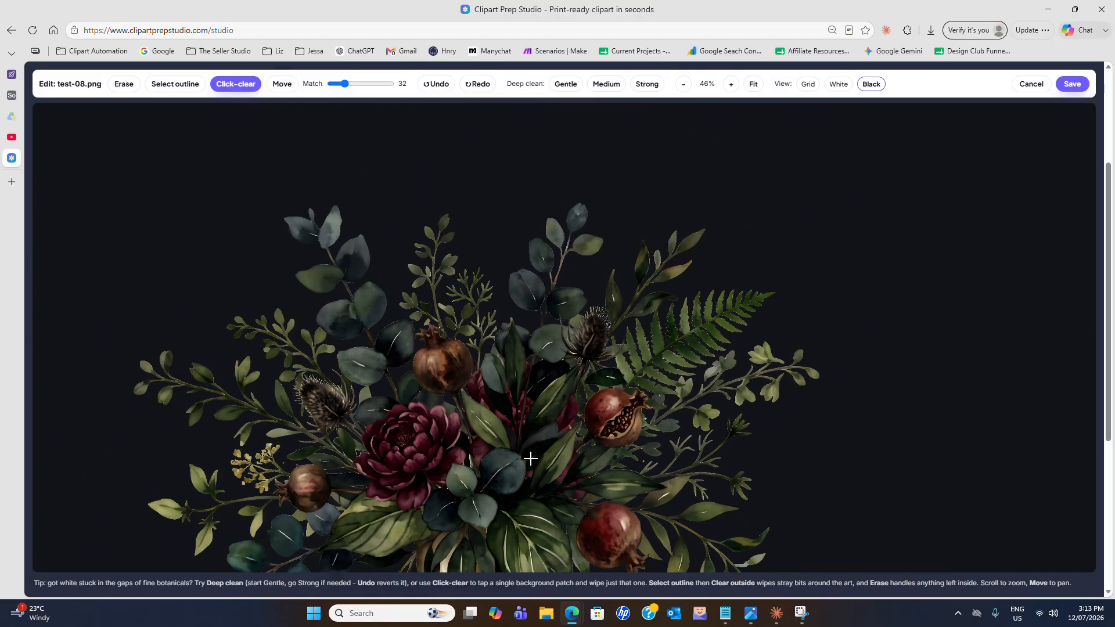
click(683, 84)
click(683, 84)
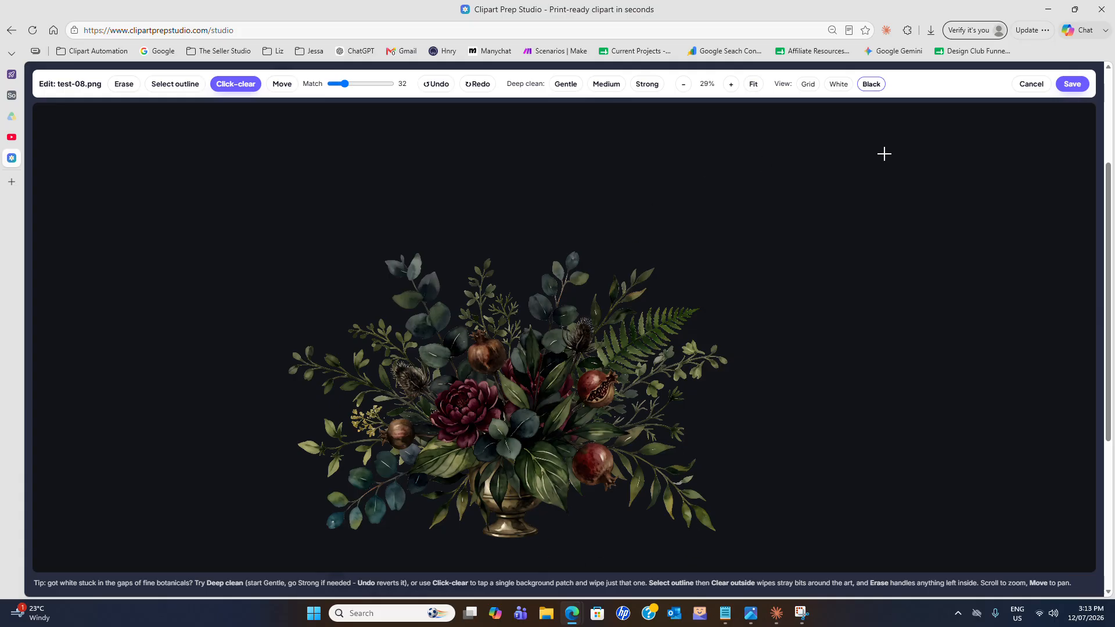
click(1076, 87)
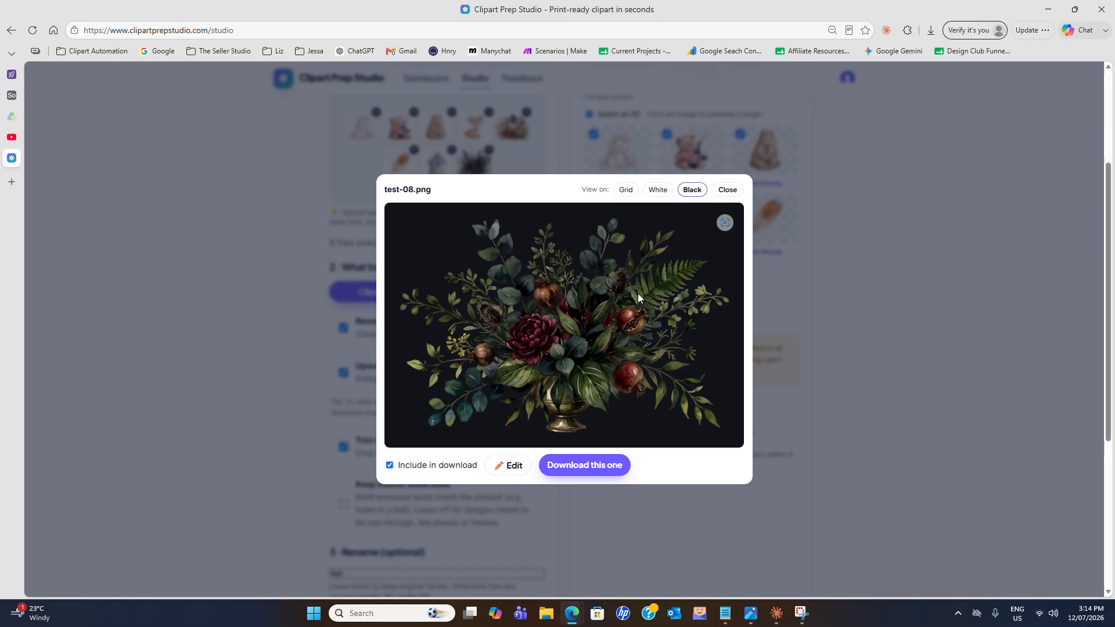
click(727, 190)
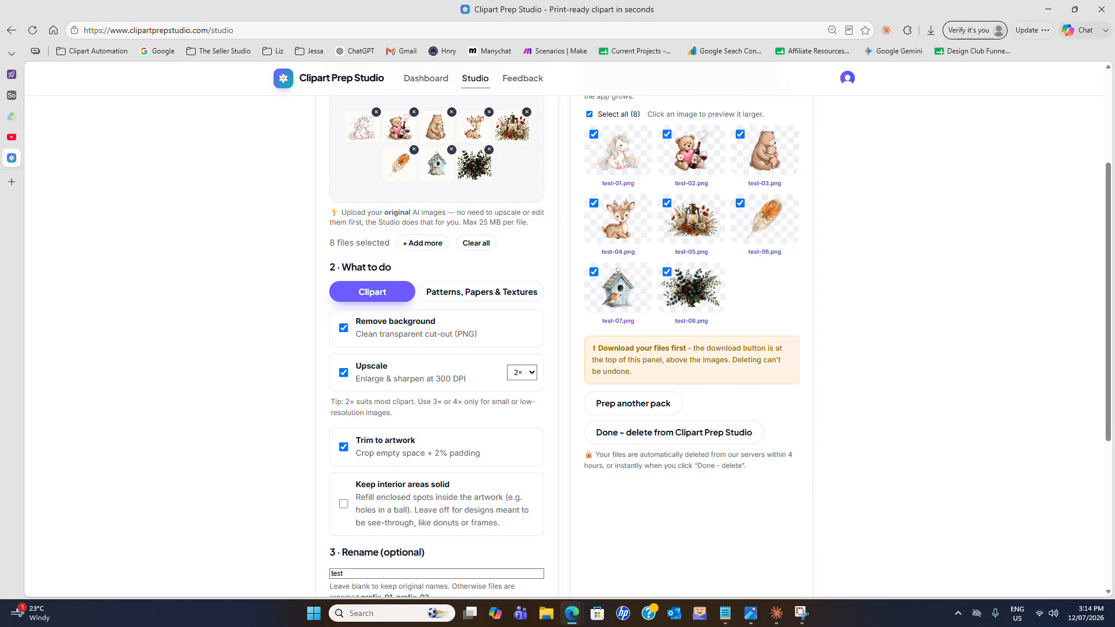
Check the test-04.png deer and test-07.png birdhouse cut-outs in the larger preview against black.
click(622, 223)
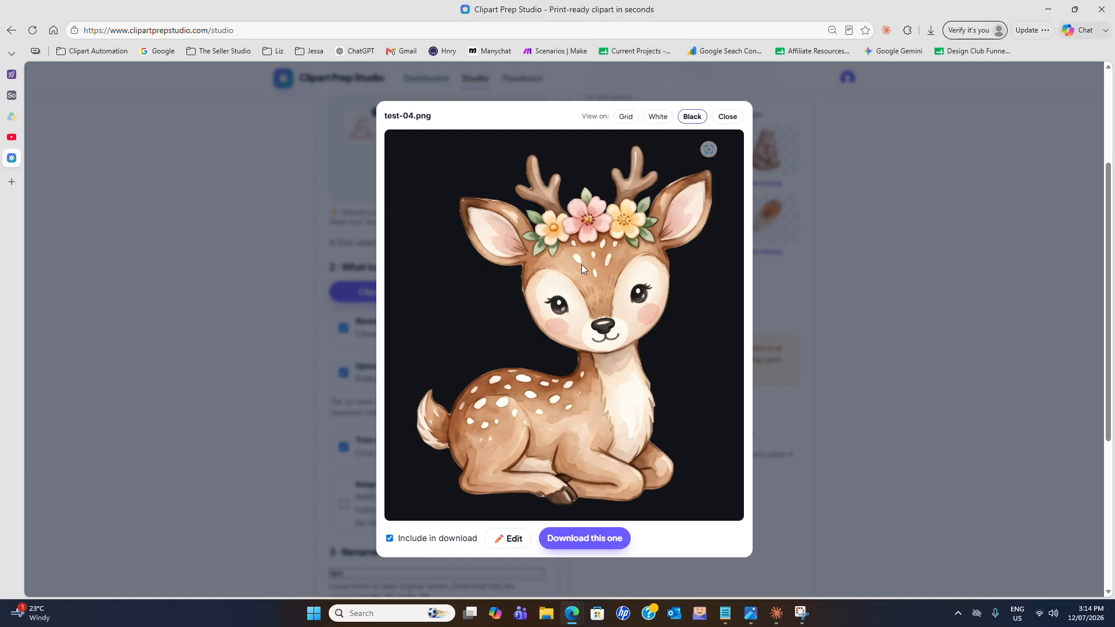
click(729, 119)
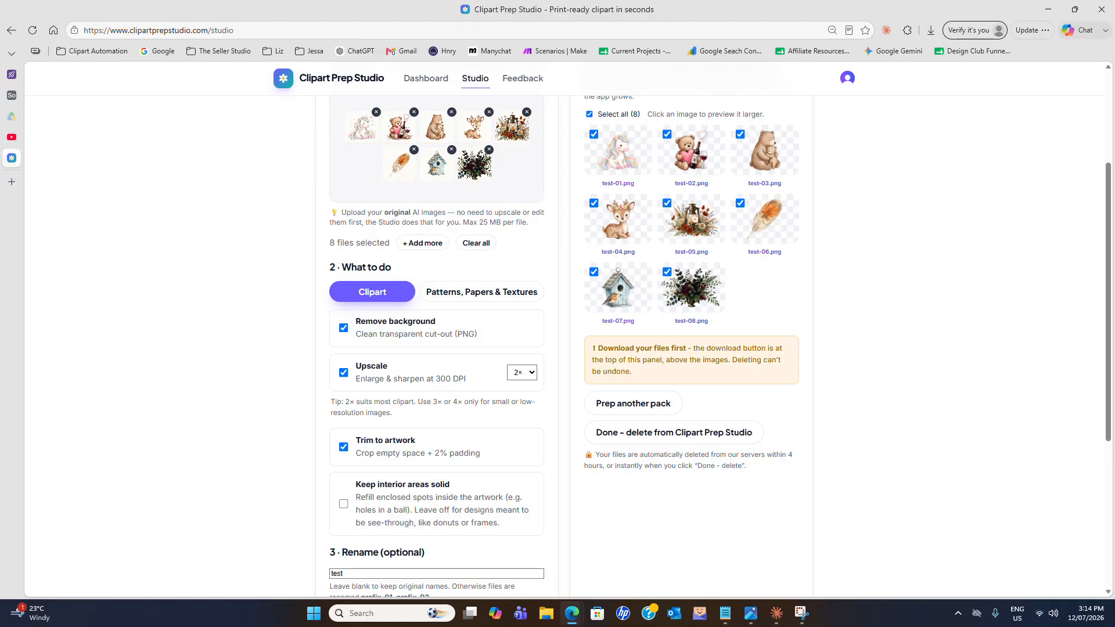
click(621, 295)
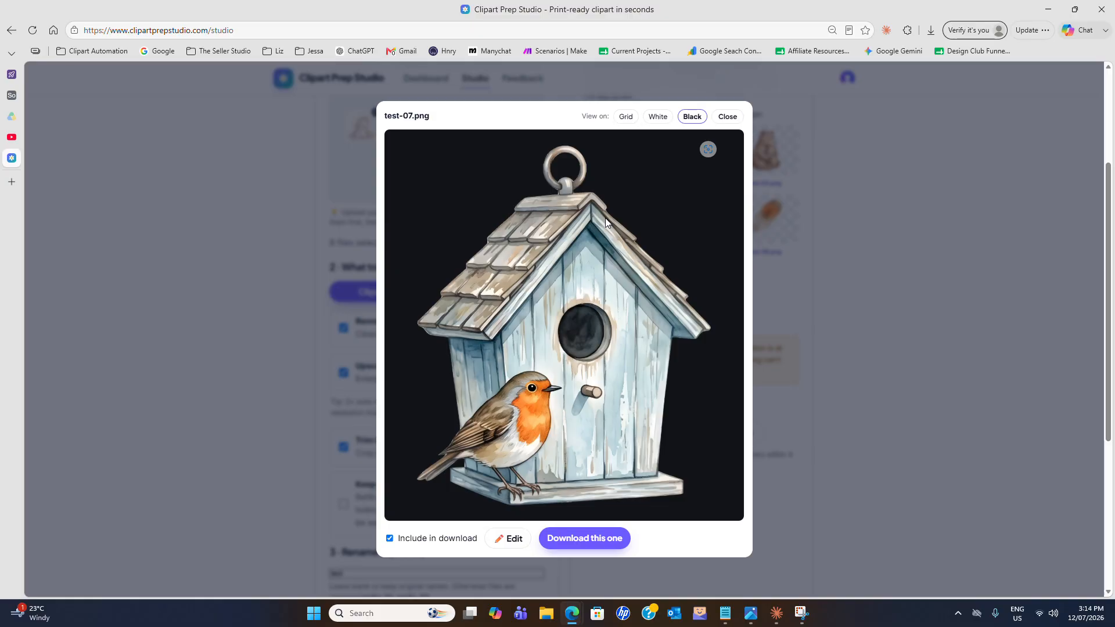
click(728, 116)
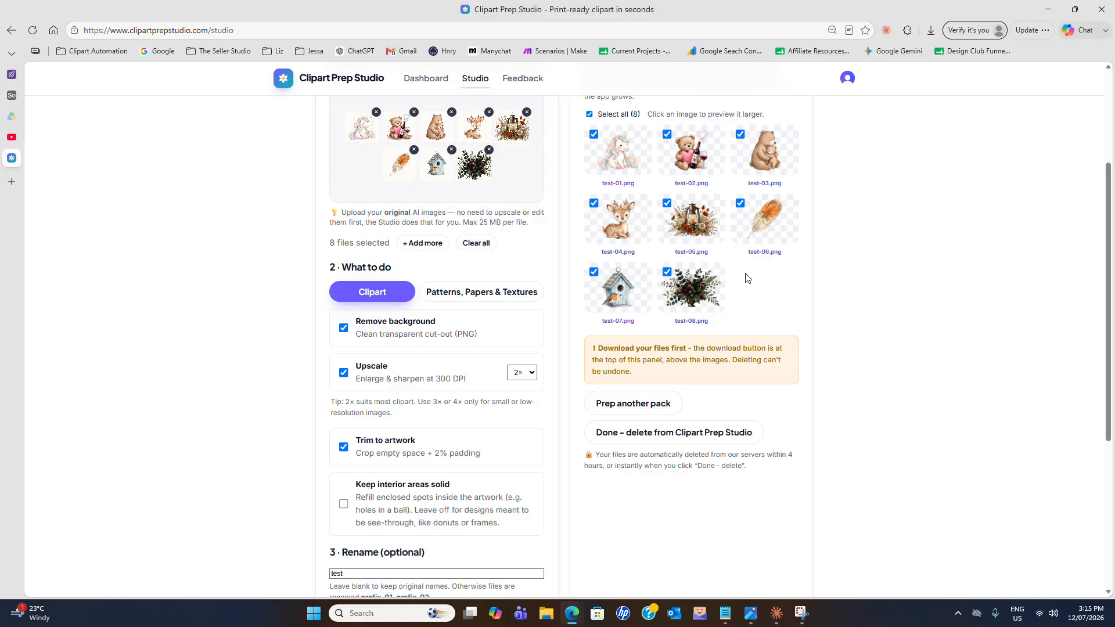
Download all eight selected results and open the downloaded test.zip archive.
scroll(754, 308, up, 3)
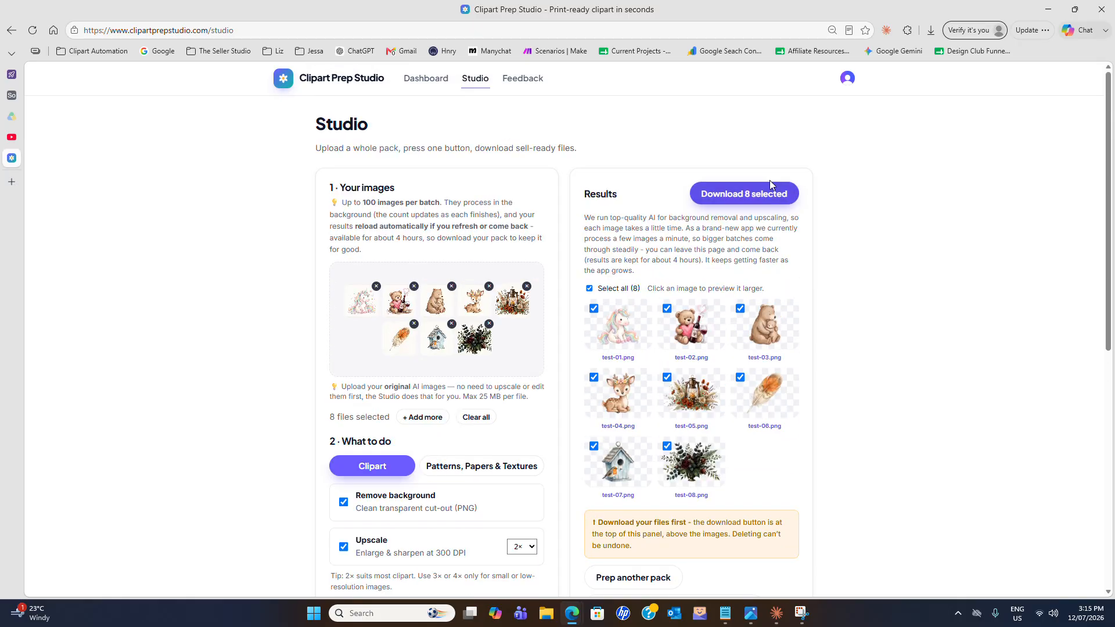
click(753, 193)
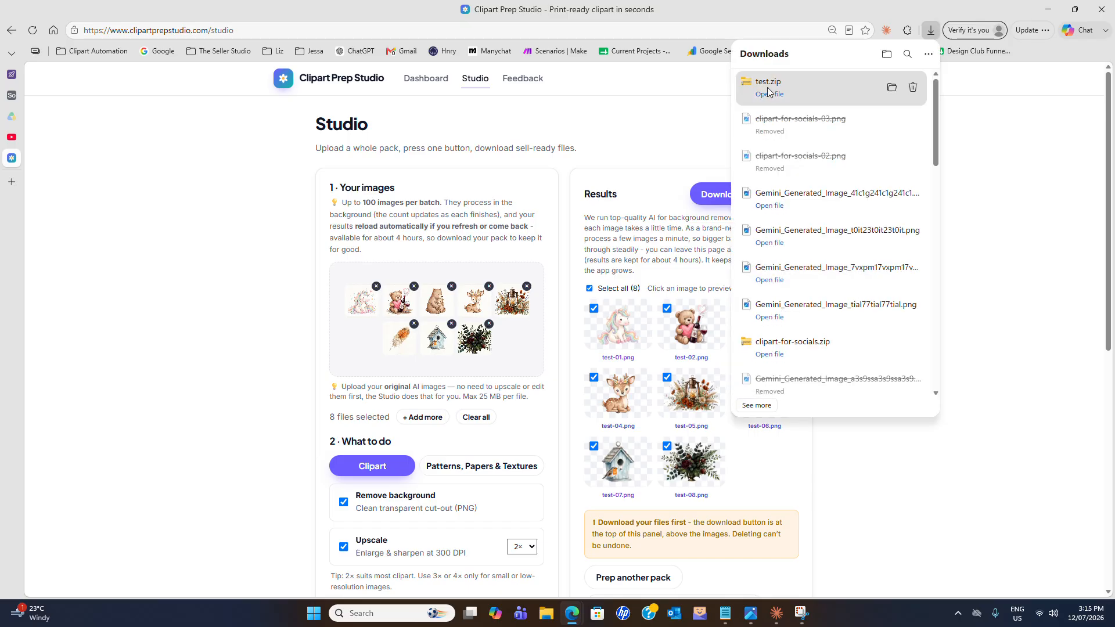
click(769, 95)
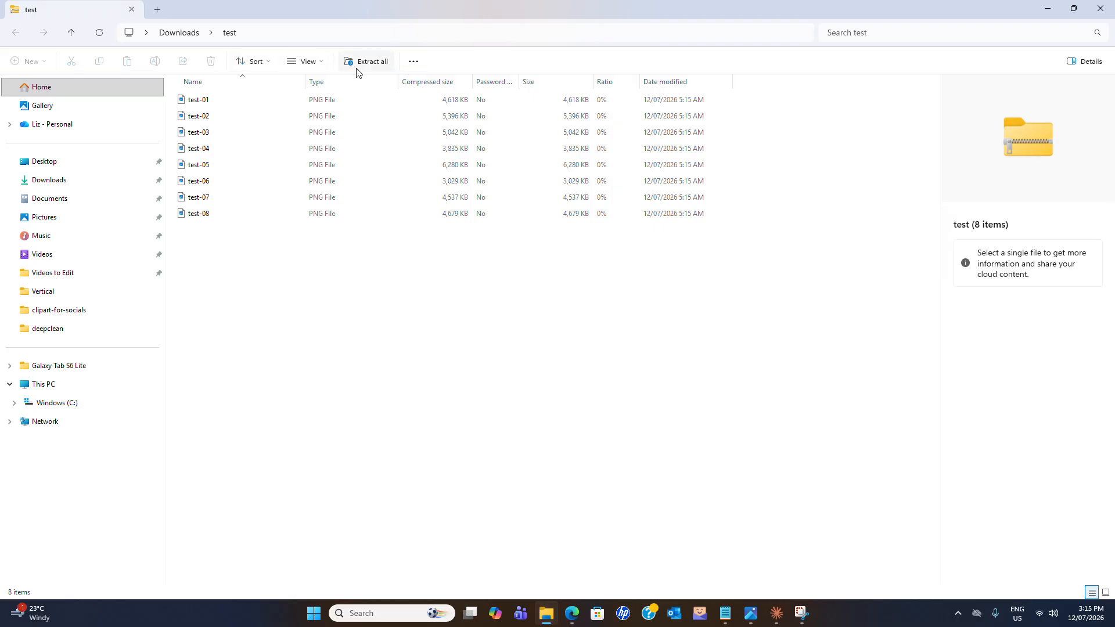
Extract all images from test.zip into the Test folder in Downloads.
click(413, 61)
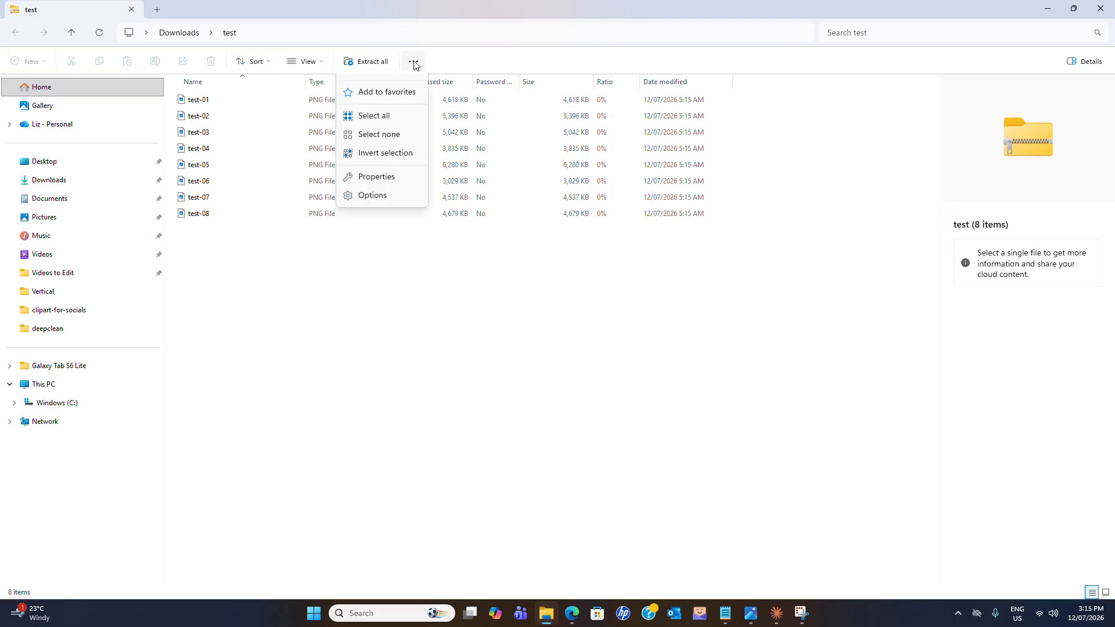
click(362, 63)
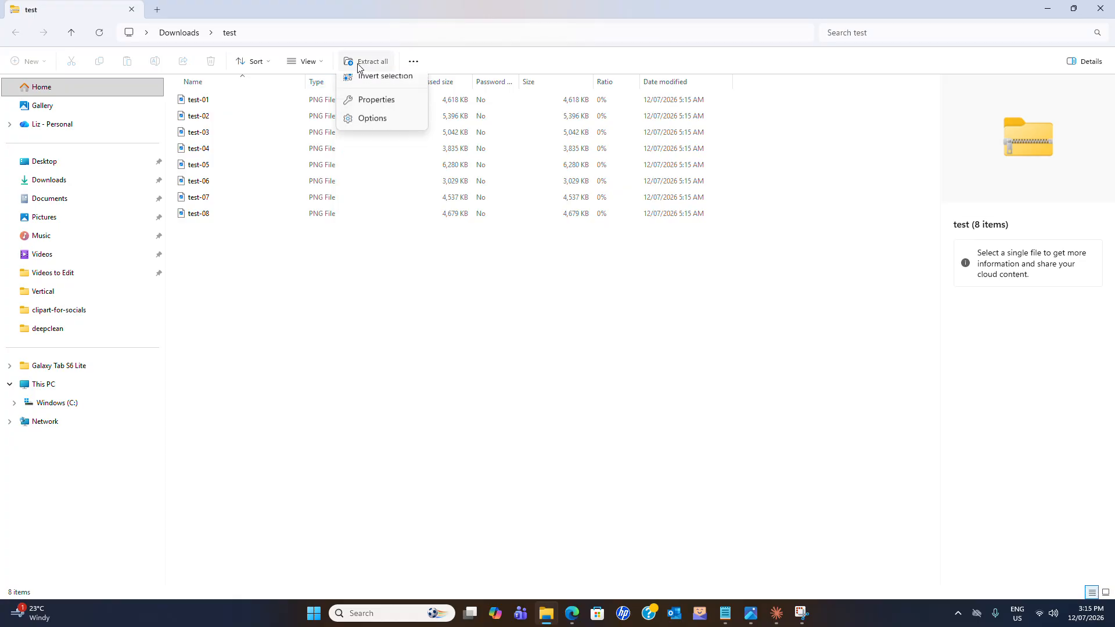
click(662, 417)
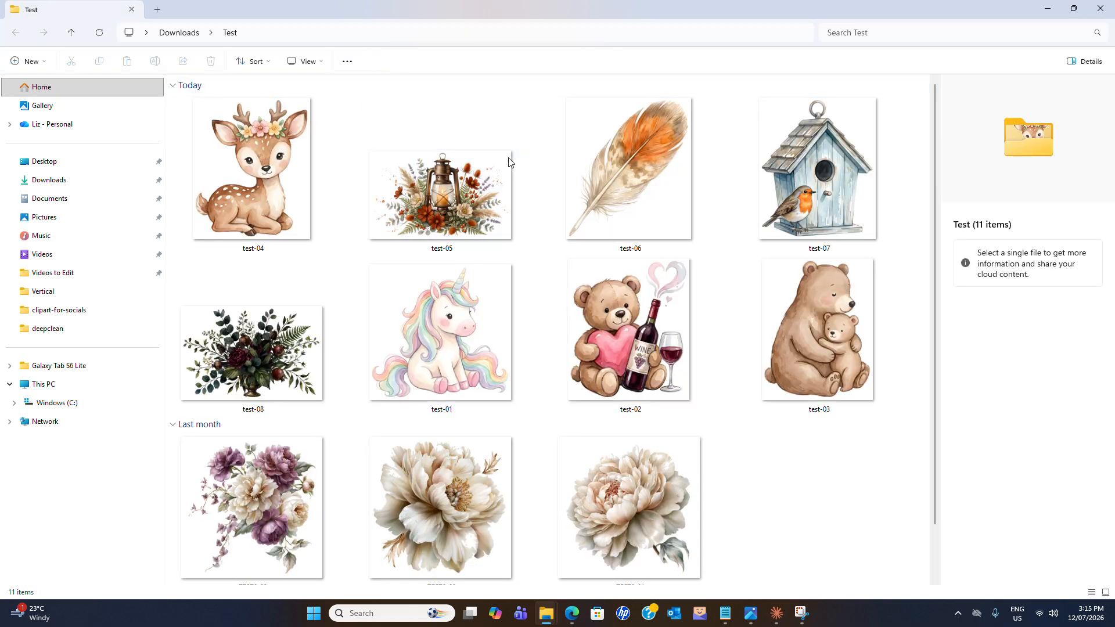
View the extracted test-04 deer image at full size and continue to the following image in the folder.
double_click(259, 194)
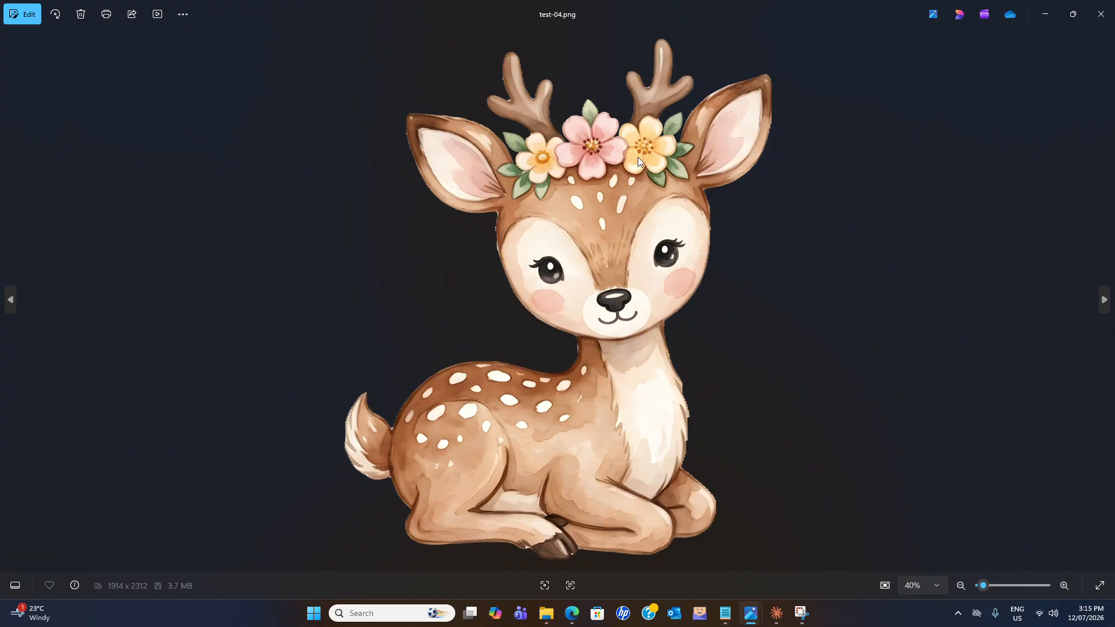
click(1103, 300)
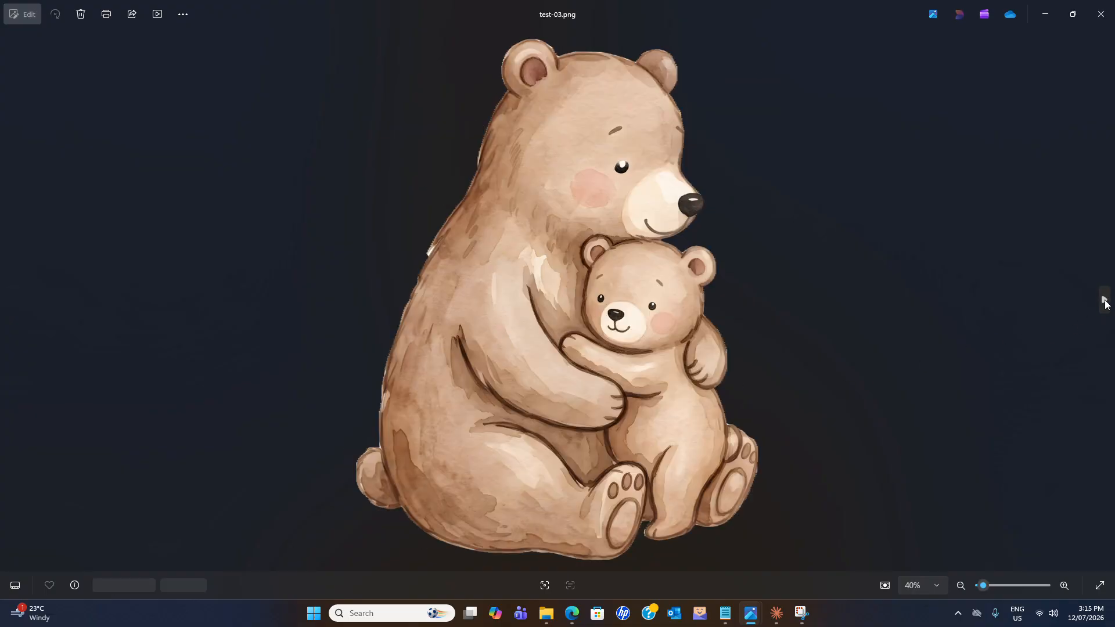